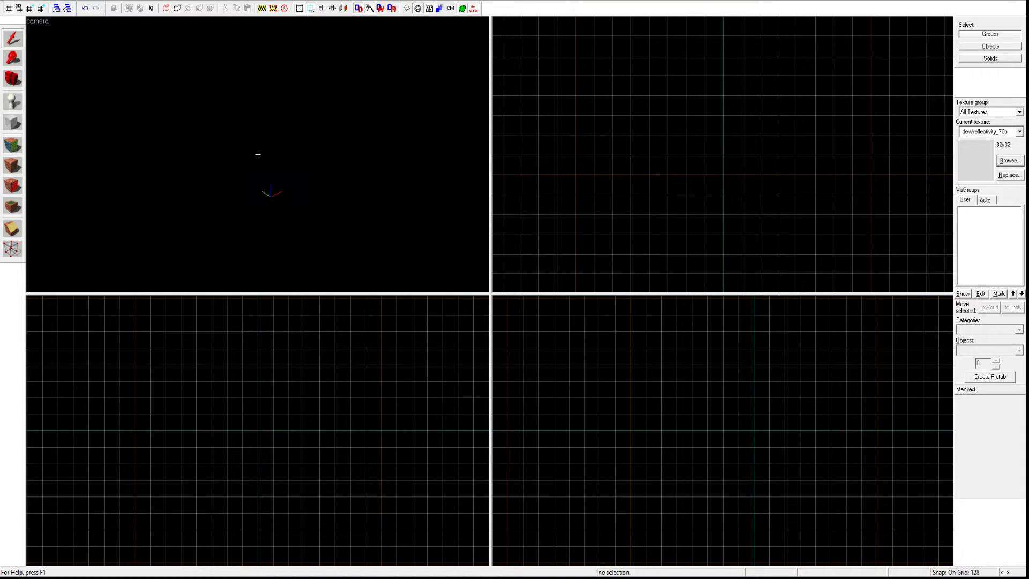
# - Raise the empty map's grid size from 128 to 512 units
pyautogui.press('z')
pyautogui.press(']')
pyautogui.scroll(-2, 724, 153)
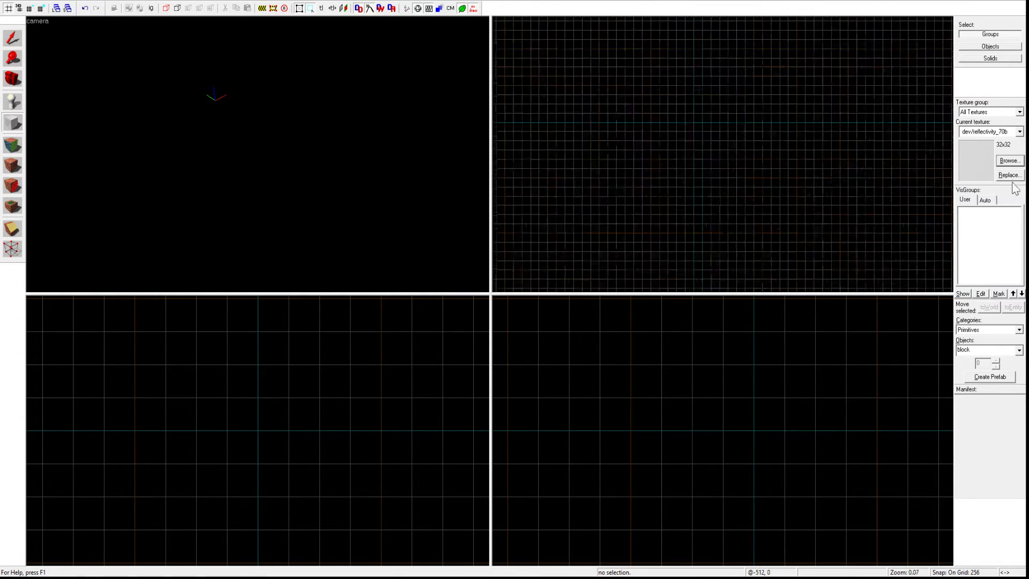
pyautogui.scroll(2, 724, 153)
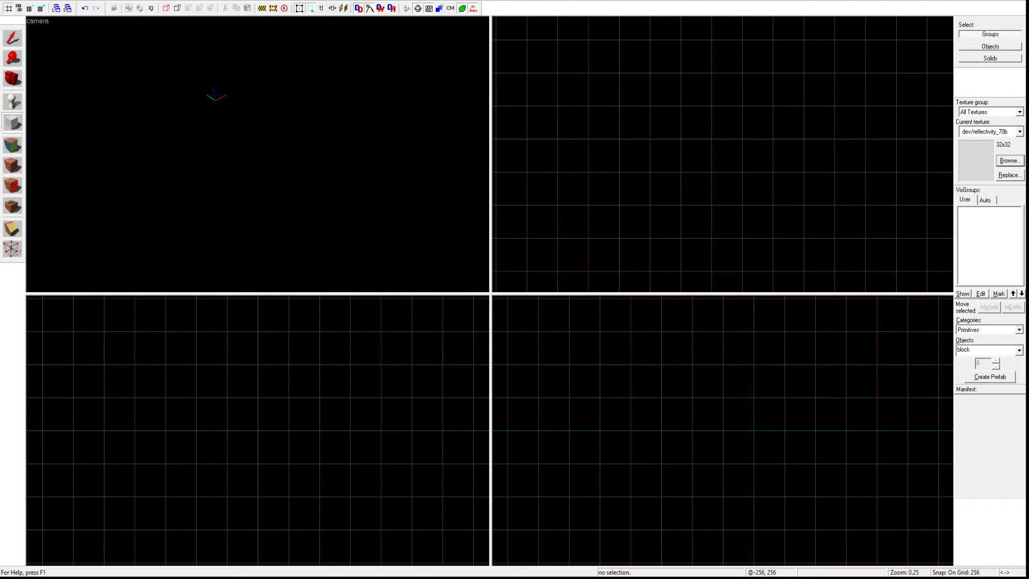
pyautogui.press(']')
pyautogui.press('[')
pyautogui.press(']')
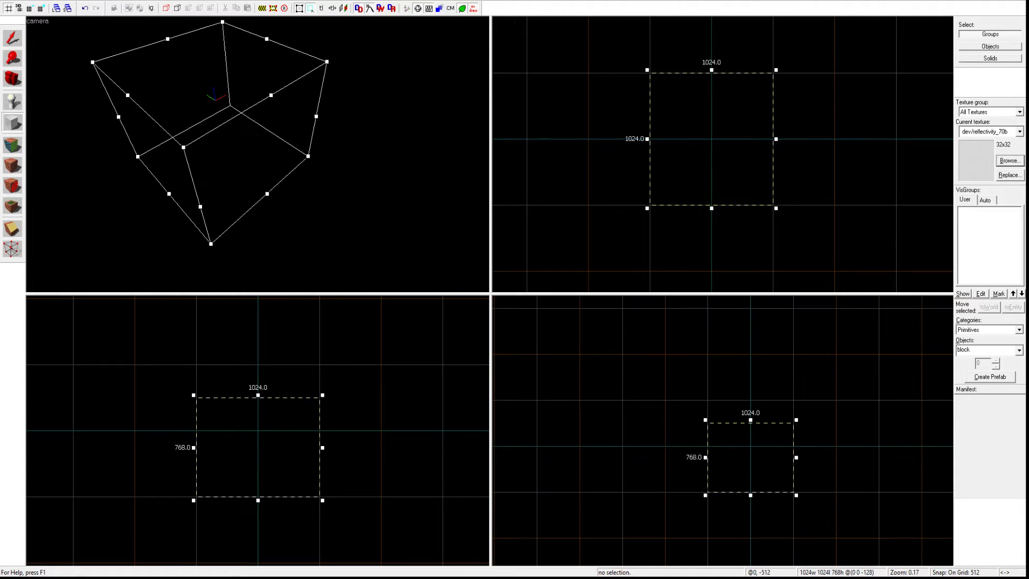
# - Create the 1024-unit cube brush, deselect it, and switch to mergetest.vmf in Notepad++
pyautogui.press('Return')
pyautogui.scroll(-3, 183, 172)
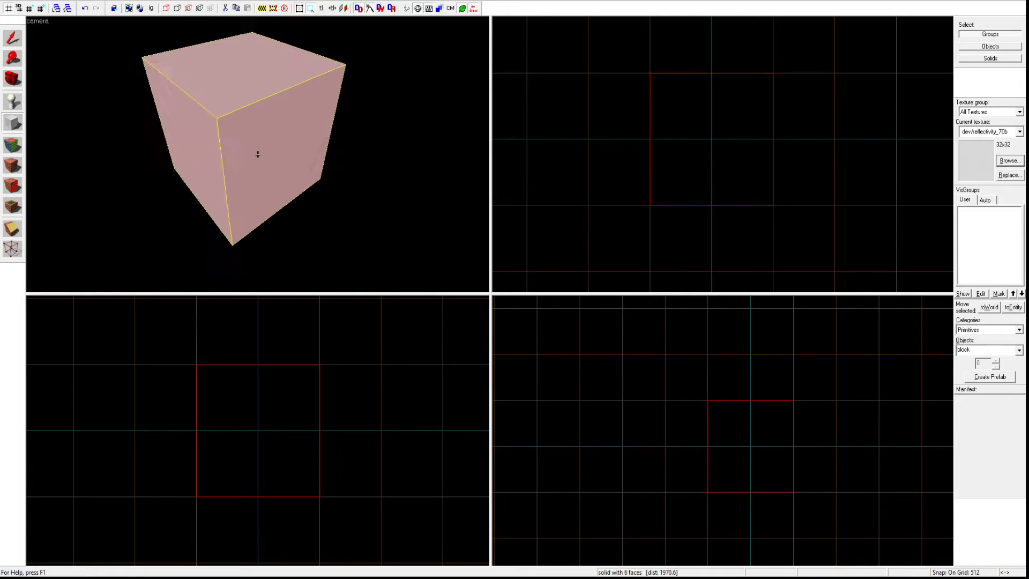
pyautogui.click(13, 39)
pyautogui.press('Escape')
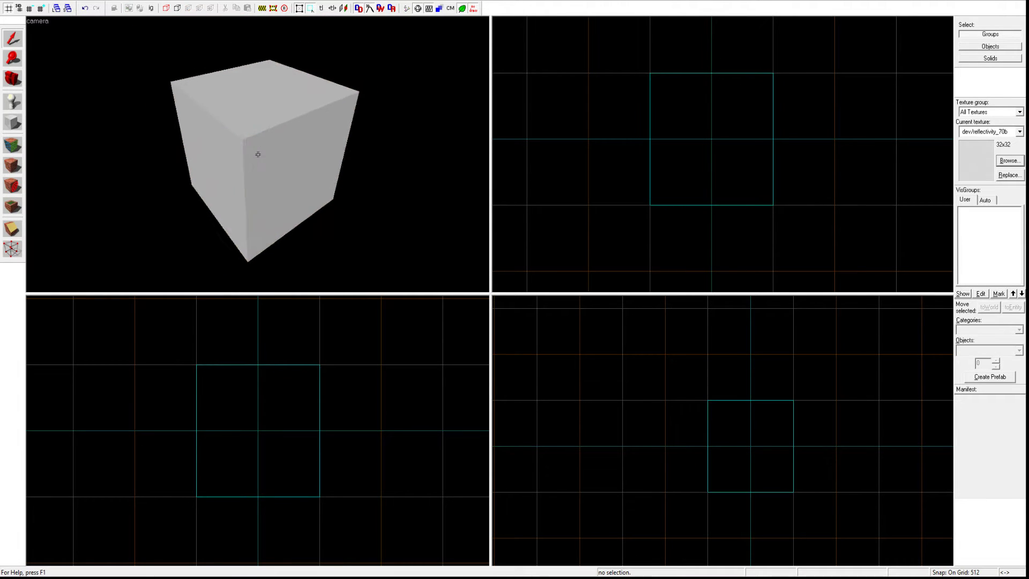
pyautogui.press('z')
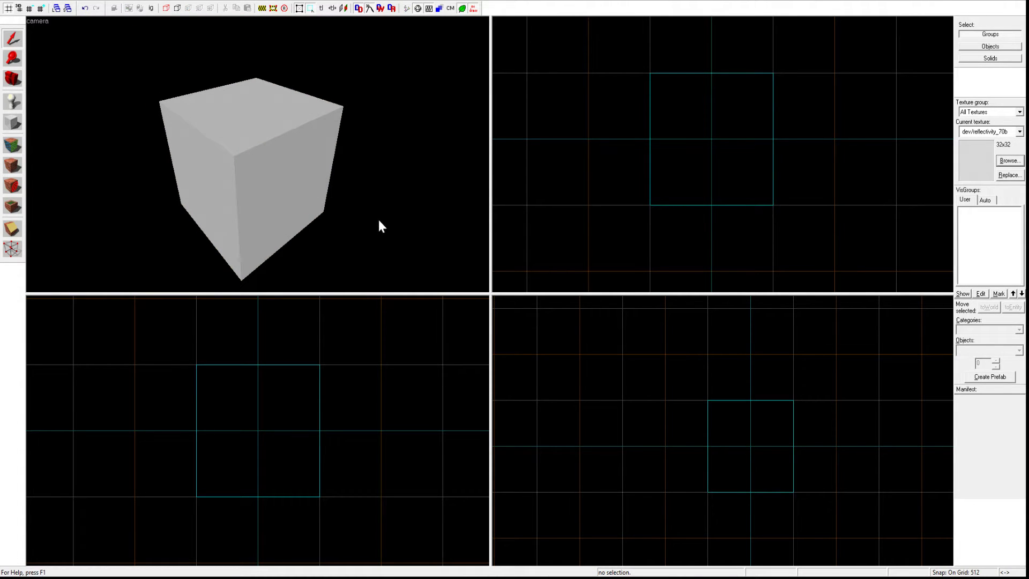
pyautogui.hotkey('ctrl', 'z')
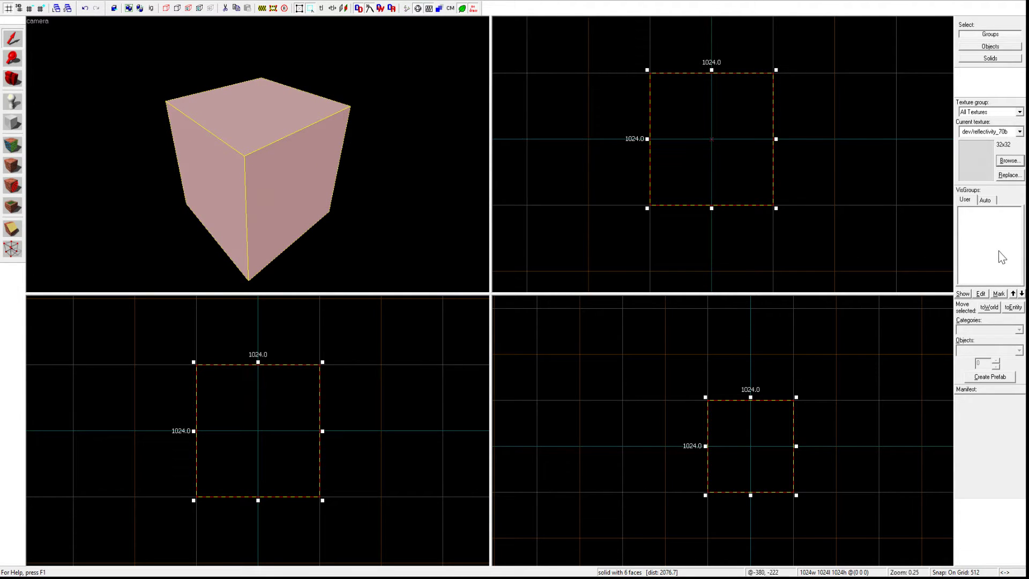
pyautogui.click(573, 191)
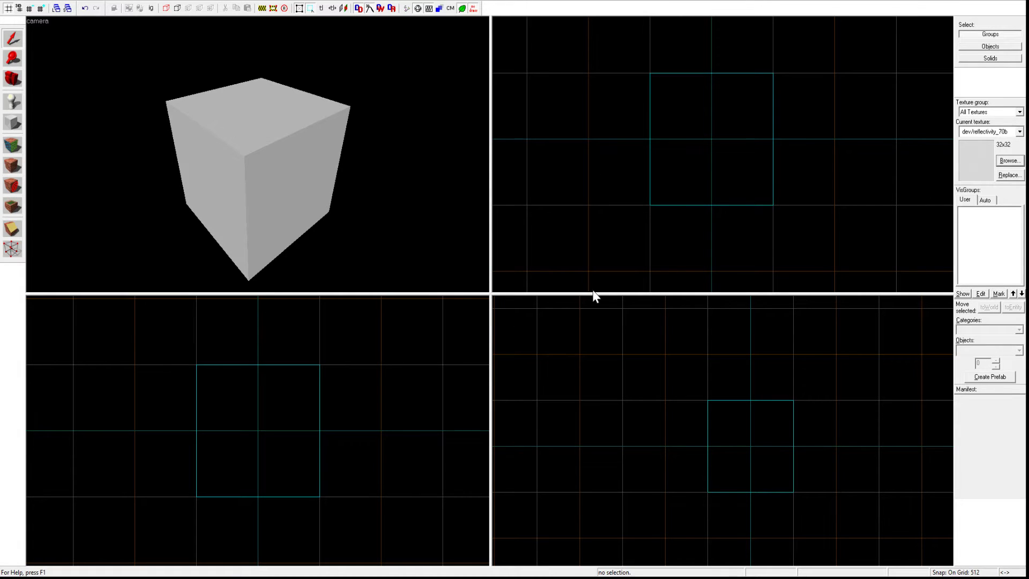
pyautogui.press('z')
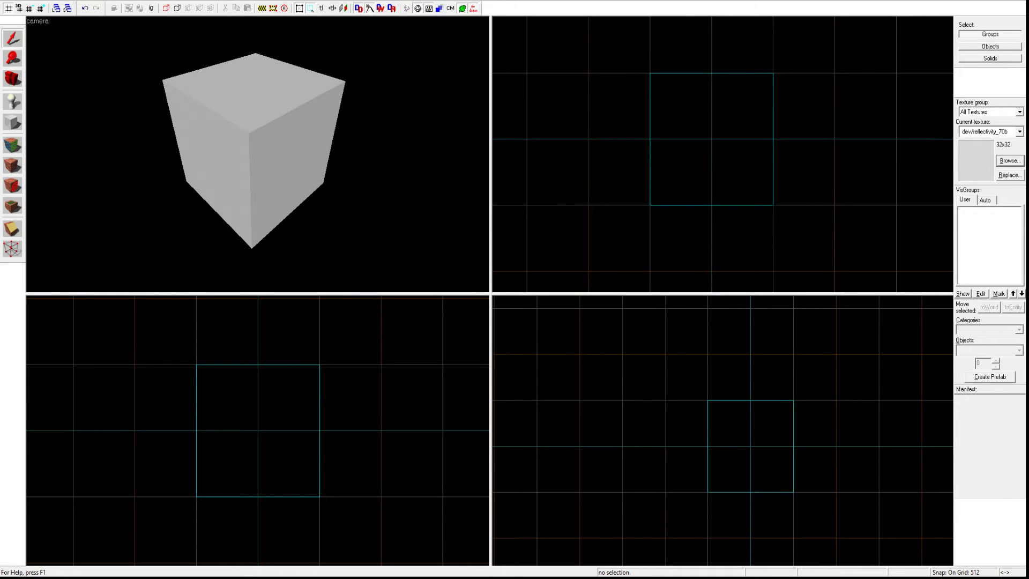
pyautogui.hotkey('alt', 'Tab')
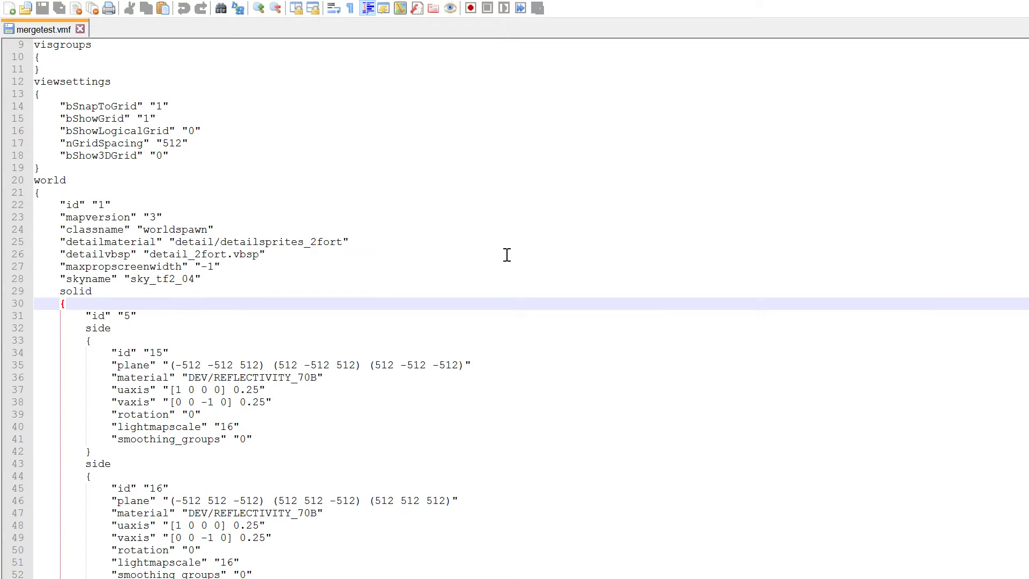
pyautogui.scroll(-3, 578, 347)
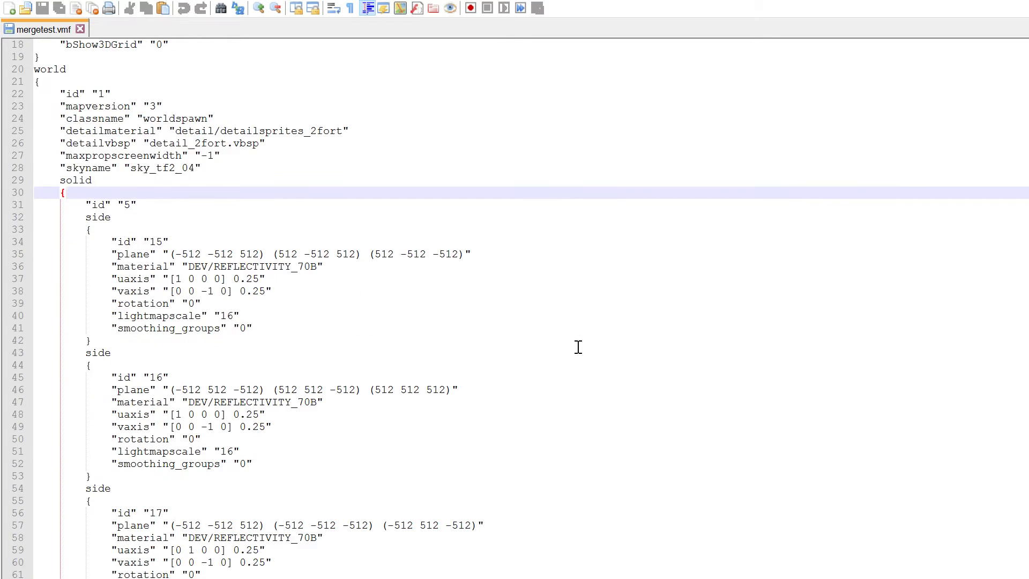
pyautogui.scroll(-3, 578, 348)
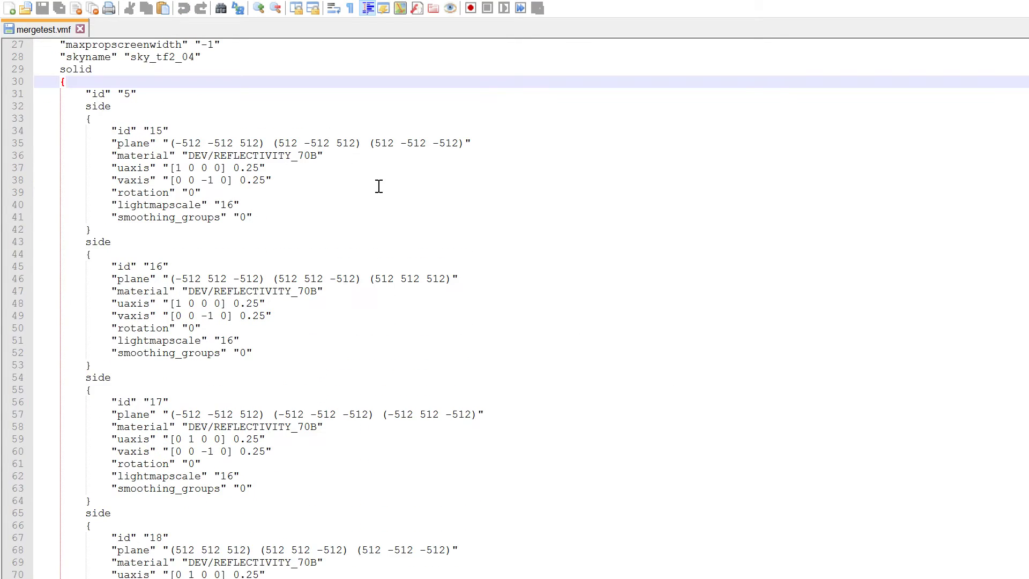
# - Copy the first side's plane line in mergetest.vmf, then return to Hammer
pyautogui.moveTo(471, 143); pyautogui.dragTo(112, 143)
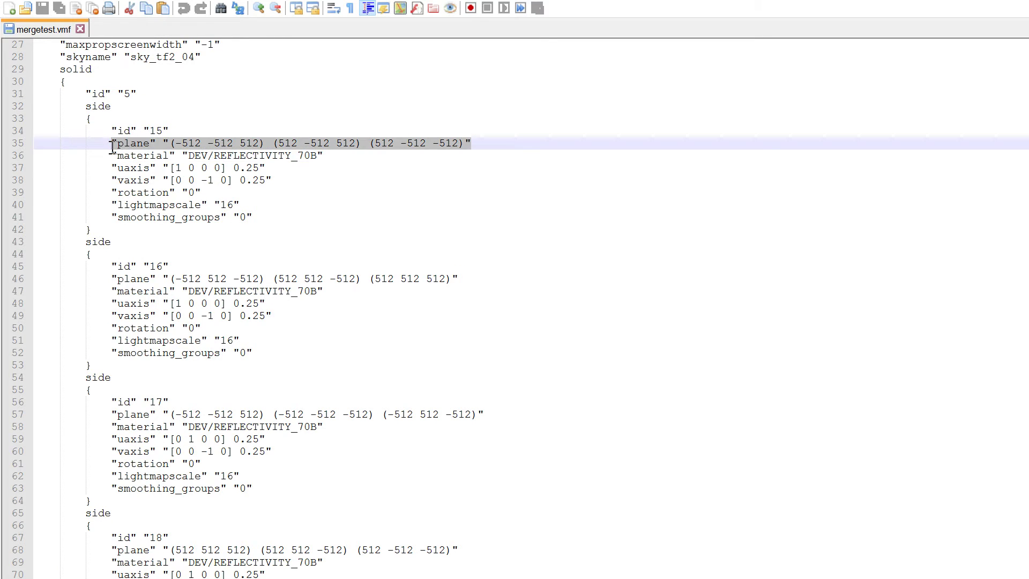
pyautogui.scroll(2, 272, 198)
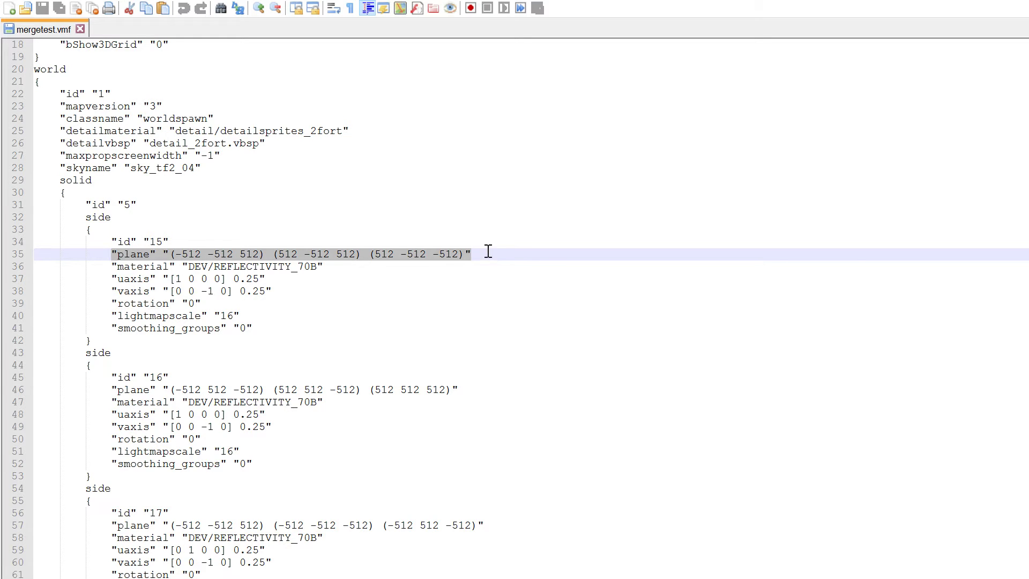
pyautogui.hotkey('ctrl', 'c')
pyautogui.scroll(4, 496, 264)
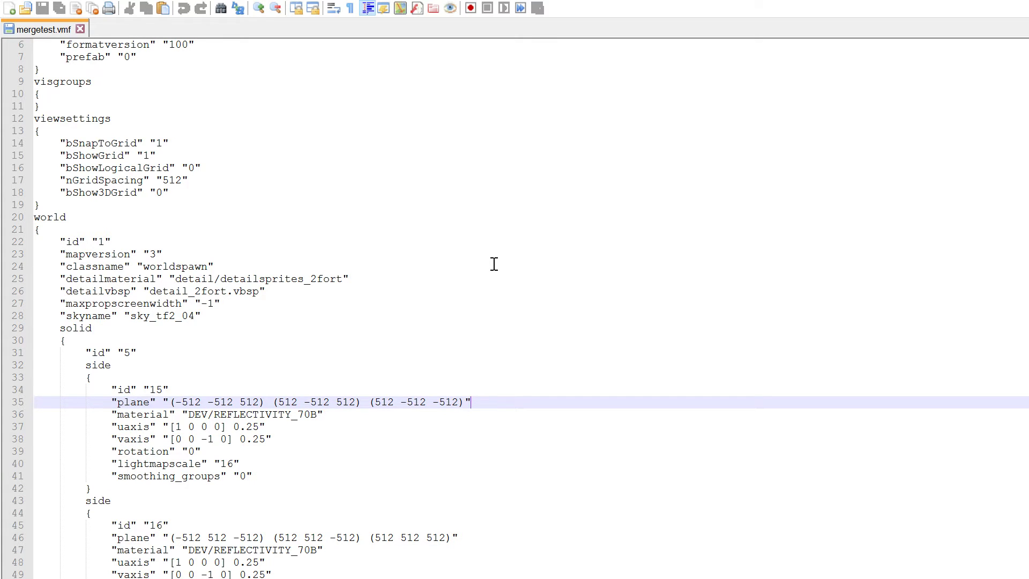
pyautogui.scroll(-3, 536, 425)
pyautogui.scroll(-3, 536, 425)
pyautogui.scroll(-4, 535, 424)
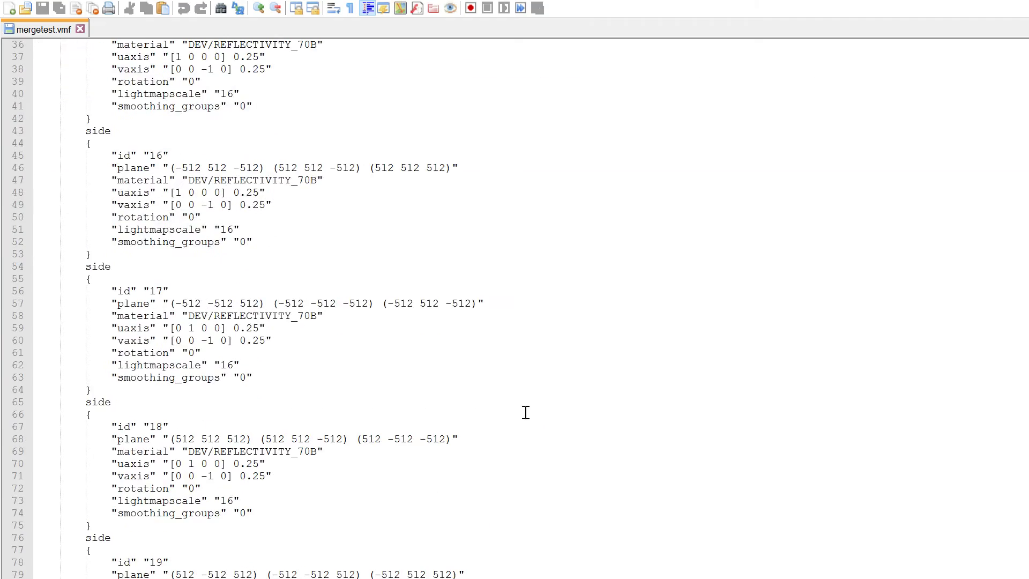
pyautogui.scroll(3, 516, 397)
pyautogui.click(496, 182)
pyautogui.scroll(-3, 350, 206)
pyautogui.scroll(-3, 518, 285)
pyautogui.scroll(-1, 433, 457)
pyautogui.scroll(5, 426, 499)
pyautogui.scroll(8, 419, 514)
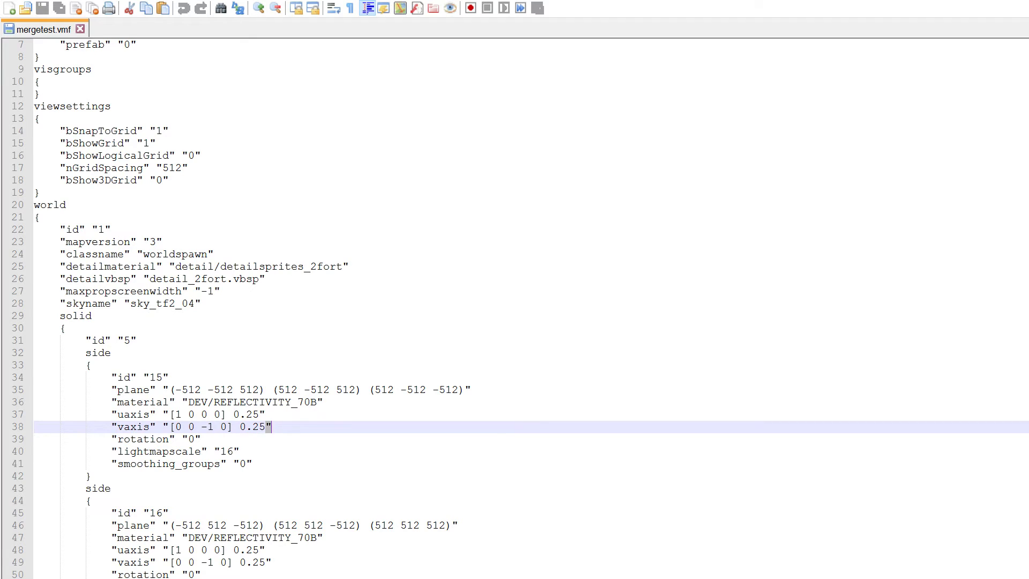
pyautogui.hotkey('alt', 'Tab')
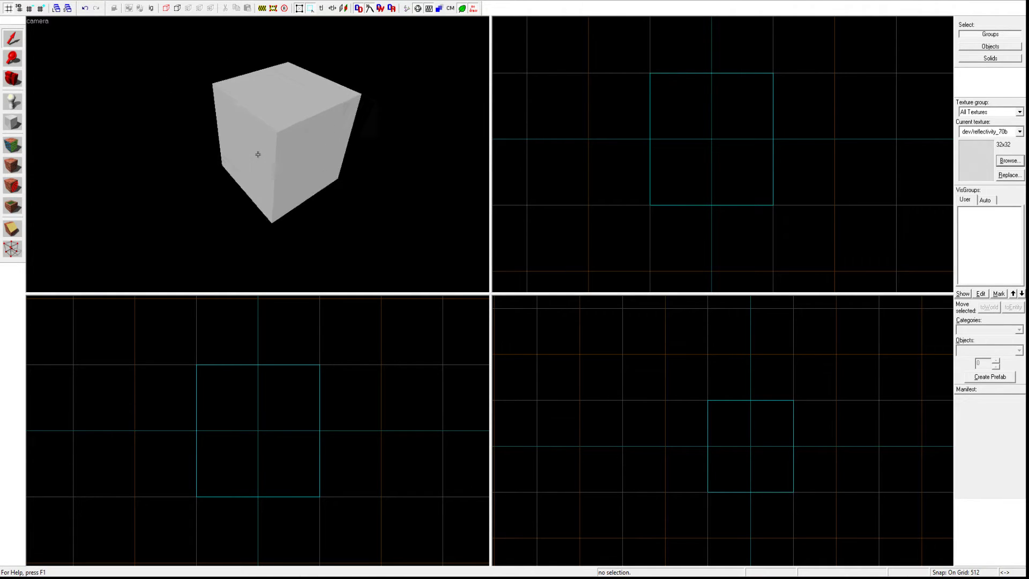
# - Pull one end of the cube inward to a smaller square and fly around the result
pyautogui.click(249, 154)
pyautogui.scroll(-2, 700, 129)
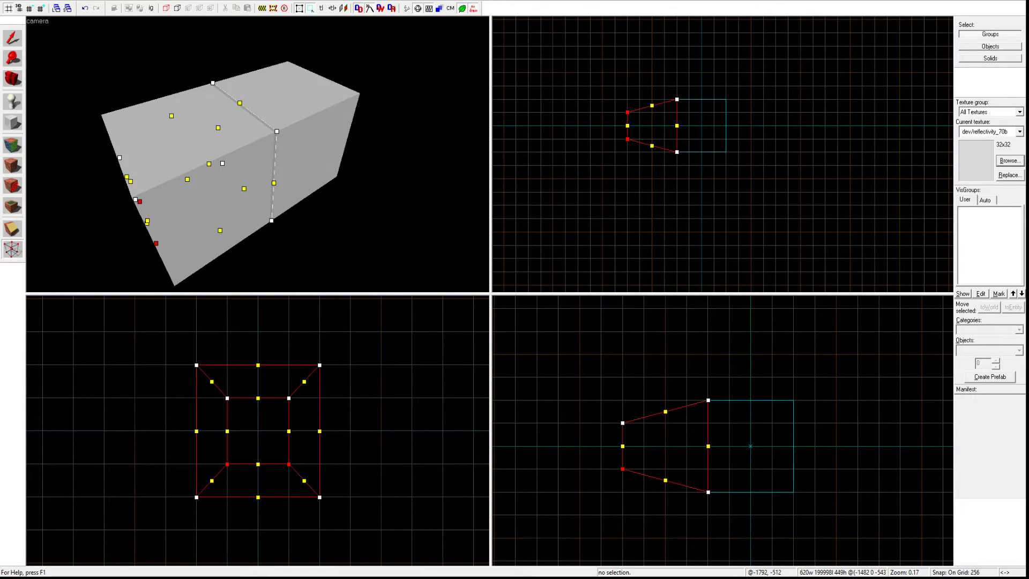
pyautogui.hotkey('shift', 's')
pyautogui.press('Escape')
pyautogui.press('z')
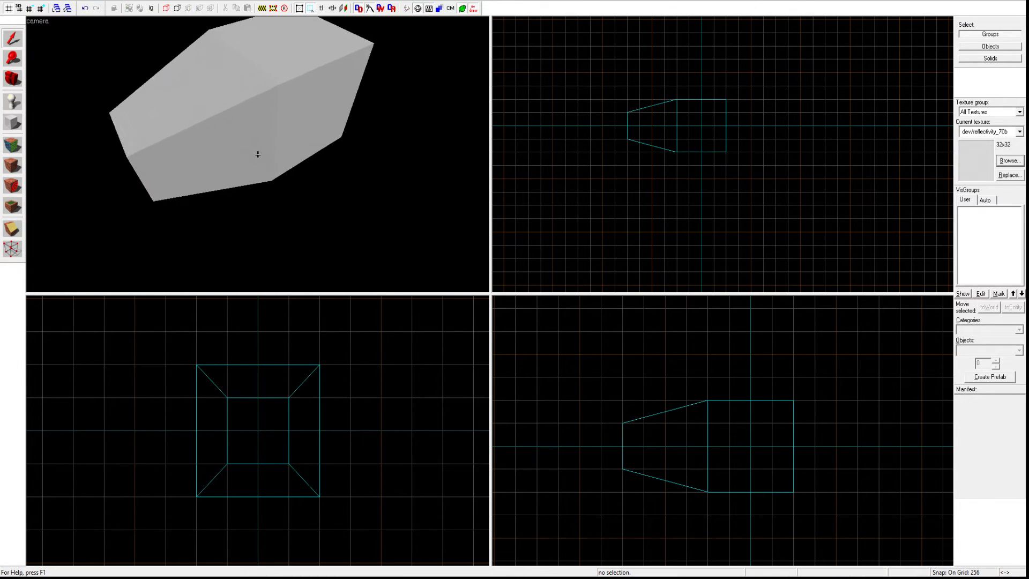
pyautogui.press('w')
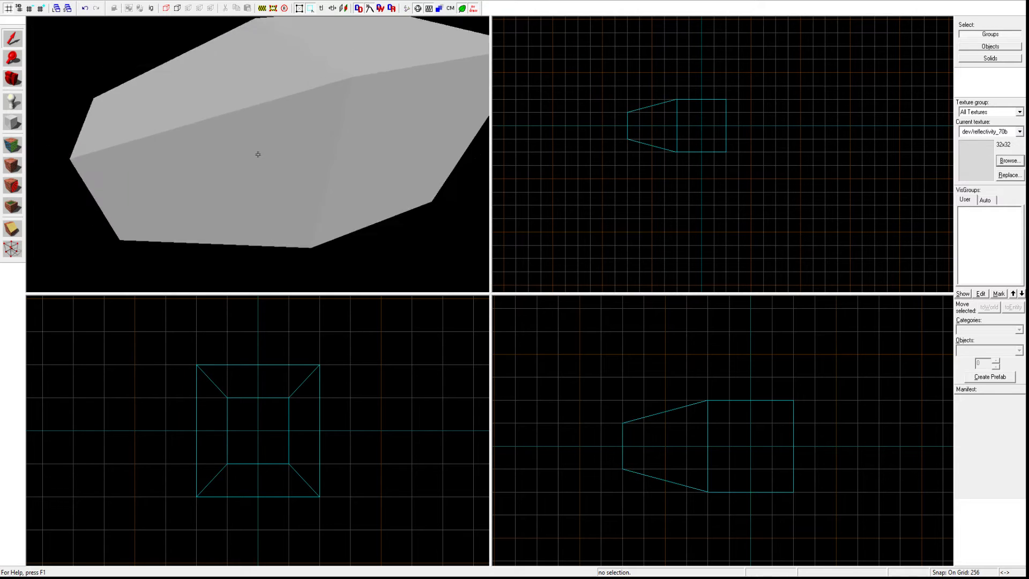
pyautogui.press('s')
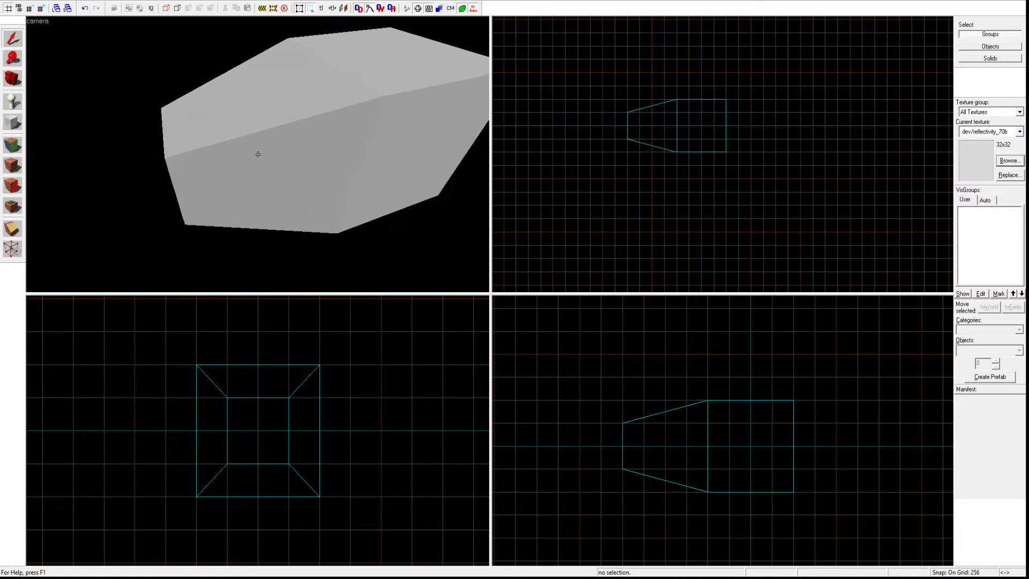
pyautogui.press('w')
# - Apply the orange DEV_MEASUREGENERIC01 texture to the picked faces of the tapered brush
pyautogui.hotkey('shift', 'a')
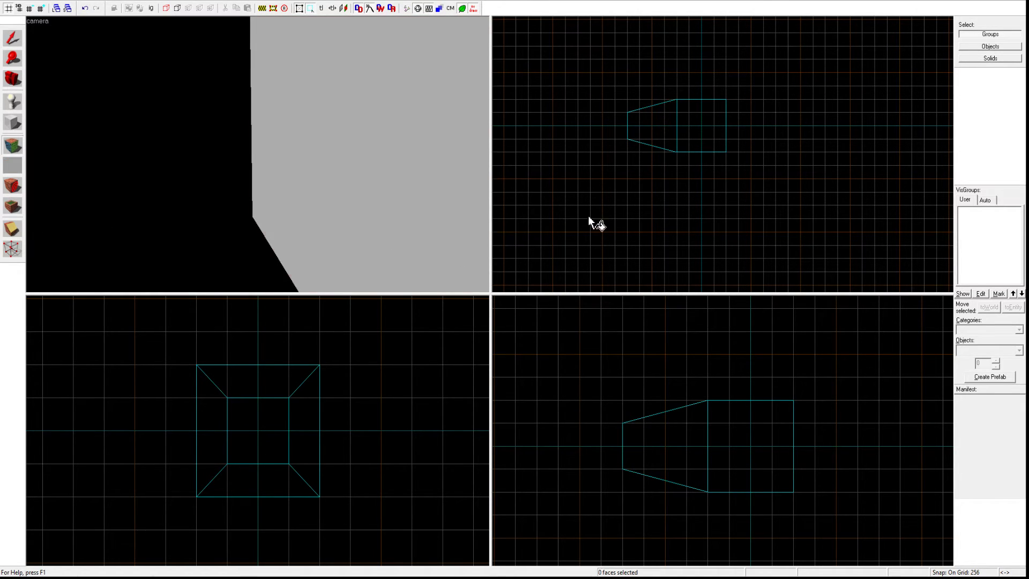
pyautogui.click(322, 122)
pyautogui.keyDown('ctrl'); pyautogui.click(121, 161); pyautogui.keyUp('ctrl')
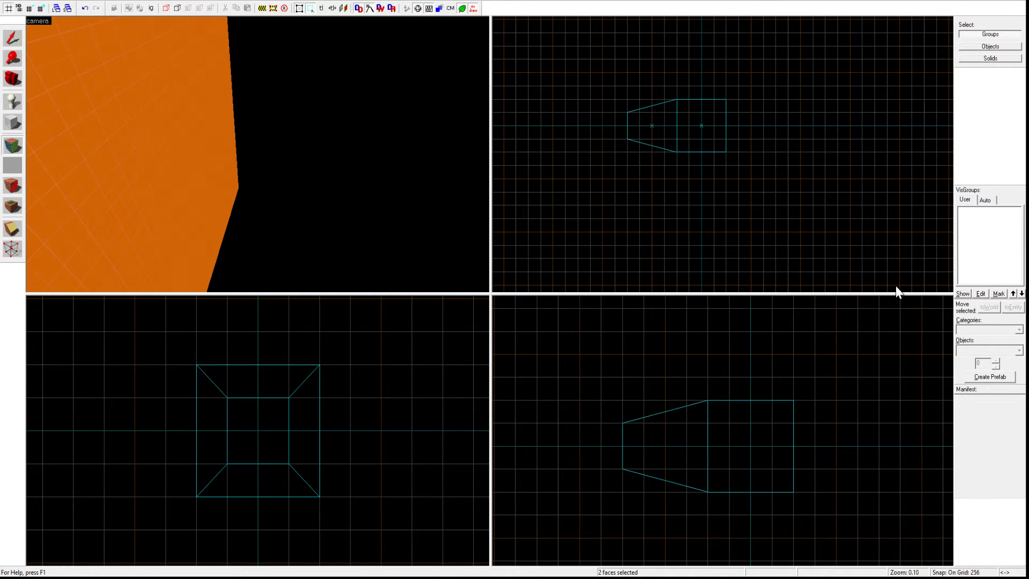
pyautogui.hotkey('shift', 's')
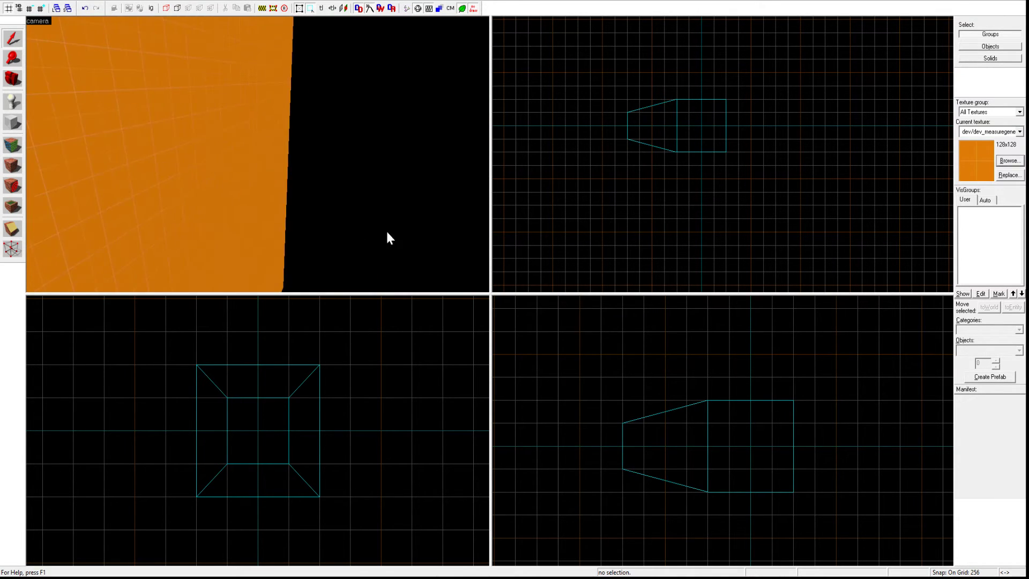
# - Fly in to inspect the orange face, then select and deselect the brush
pyautogui.press('z')
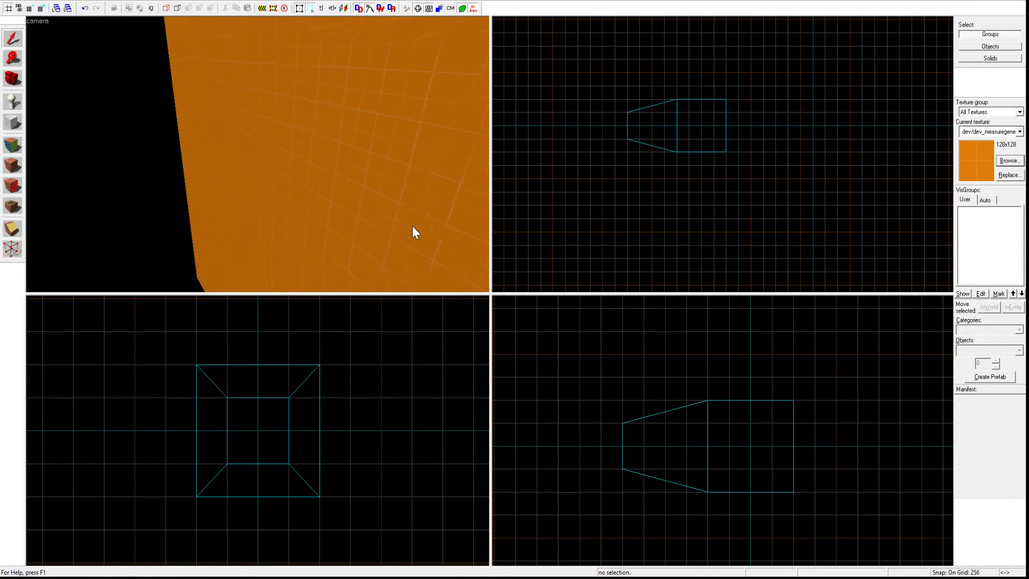
pyautogui.press('z')
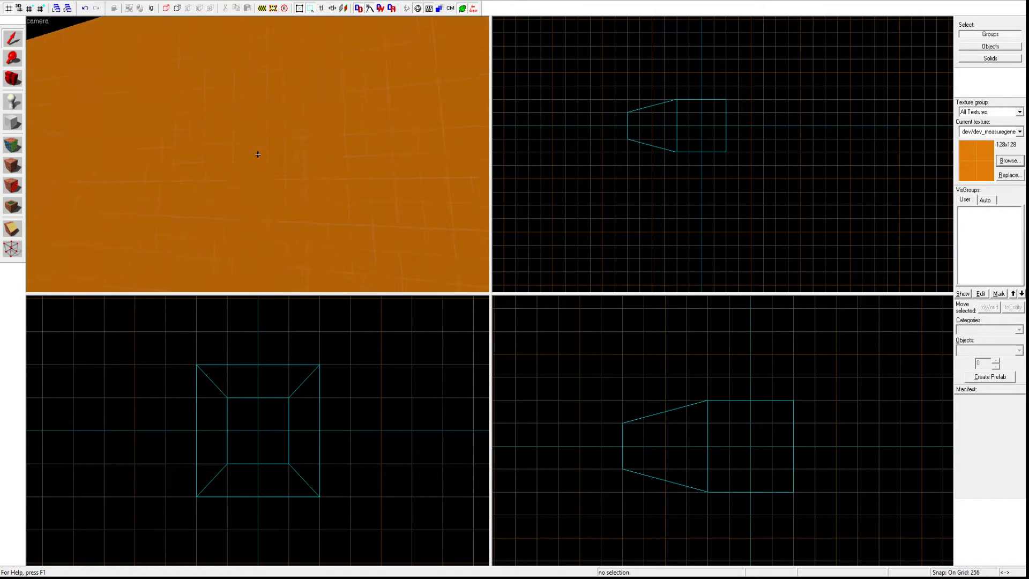
pyautogui.press('z')
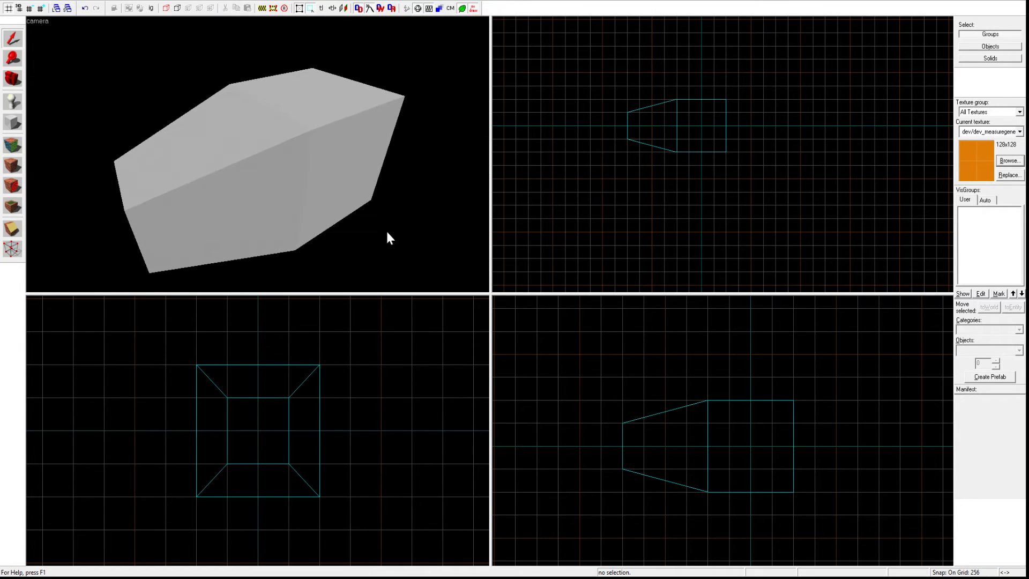
pyautogui.click(385, 229)
pyautogui.click(581, 155)
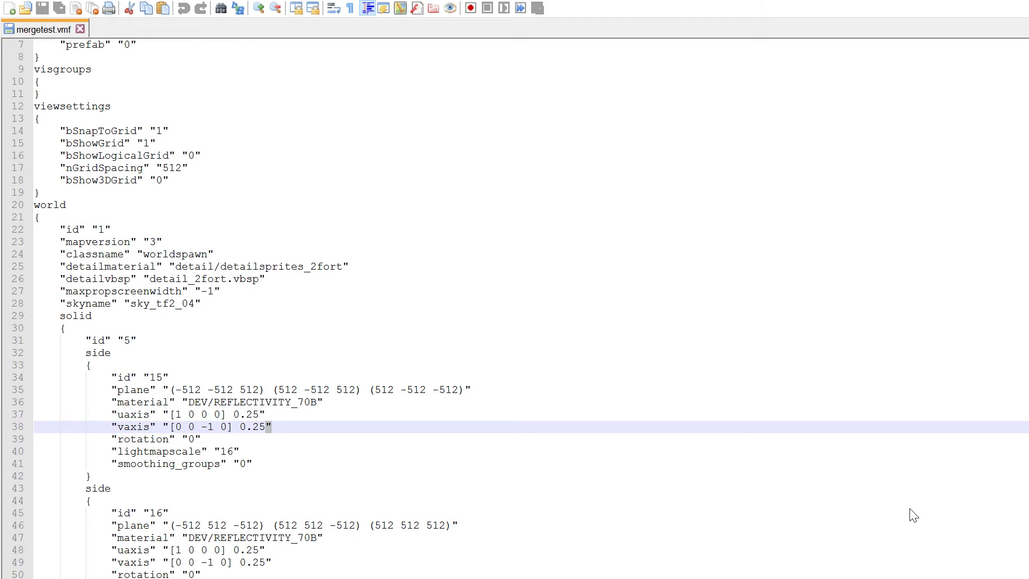
pyautogui.scroll(-4, 395, 383)
pyautogui.scroll(-4, 406, 421)
pyautogui.scroll(-2, 405, 415)
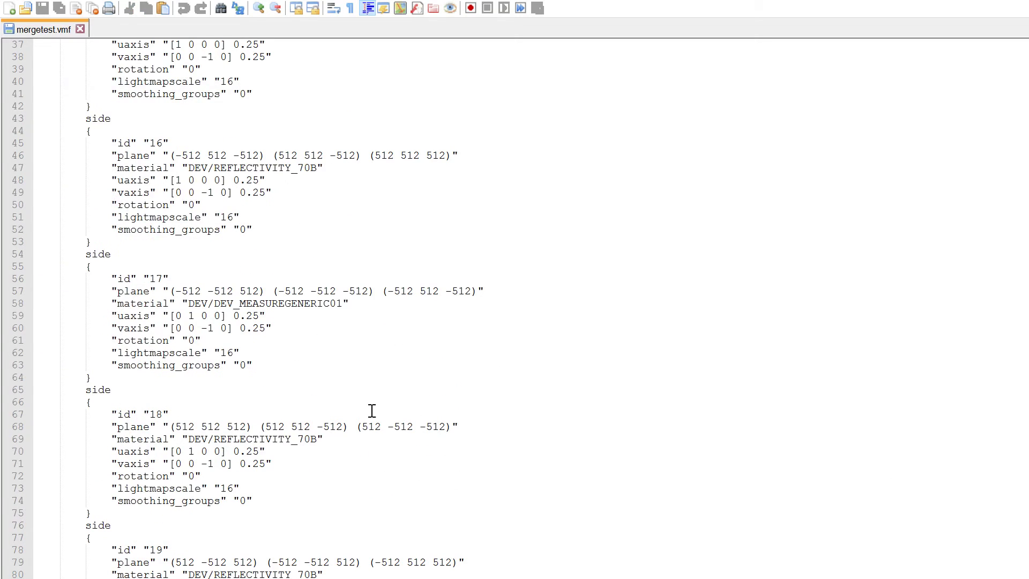
# - Delete the side 17 DEV_MEASUREGENERIC01 block from mergetest.vmf
pyautogui.moveTo(348, 304); pyautogui.dragTo(182, 304)
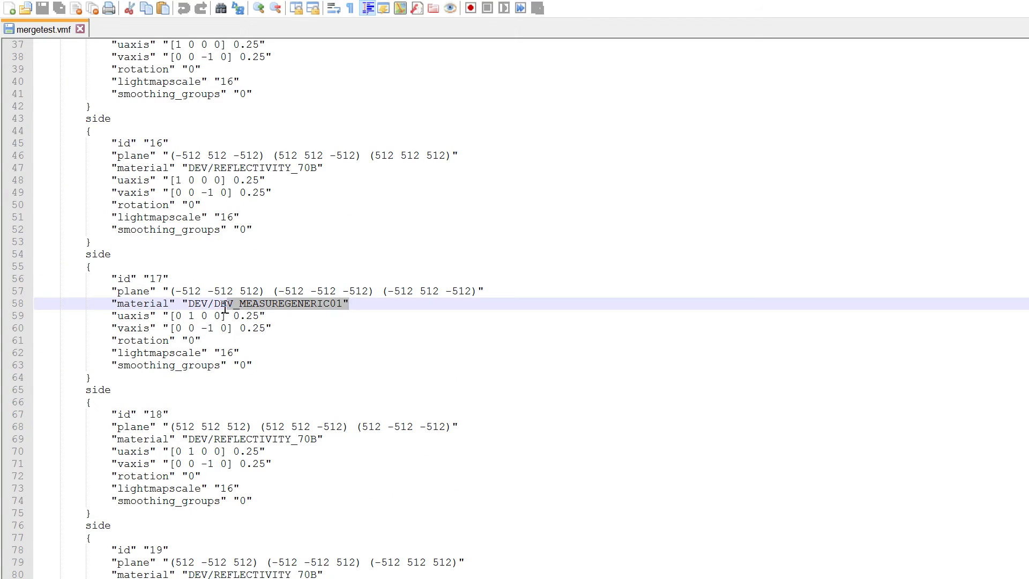
pyautogui.click(313, 376)
pyautogui.moveTo(104, 377); pyautogui.dragTo(18, 255)
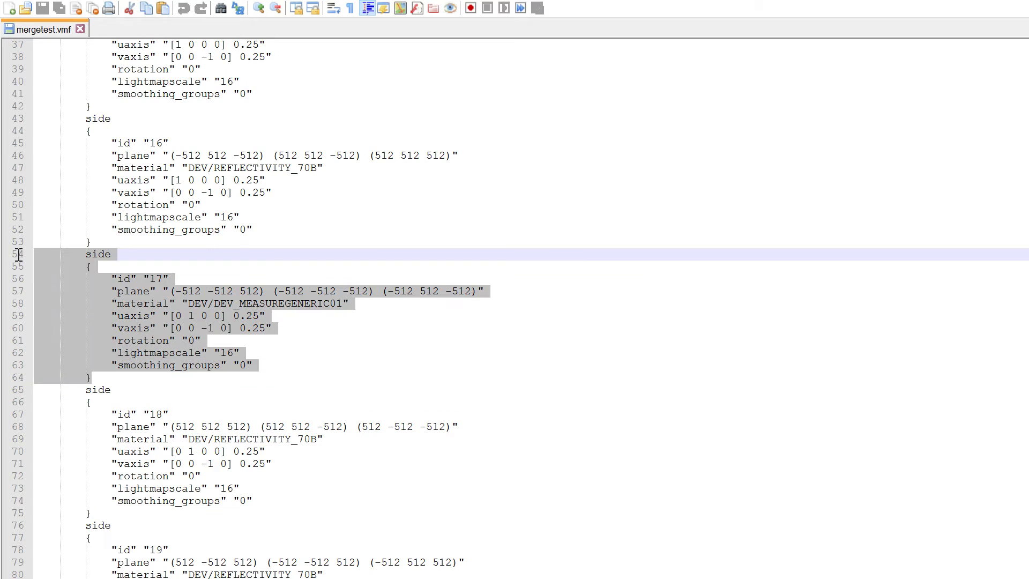
pyautogui.click(185, 294)
pyautogui.scroll(-3, 525, 336)
pyautogui.scroll(-5, 514, 354)
pyautogui.scroll(-4, 438, 337)
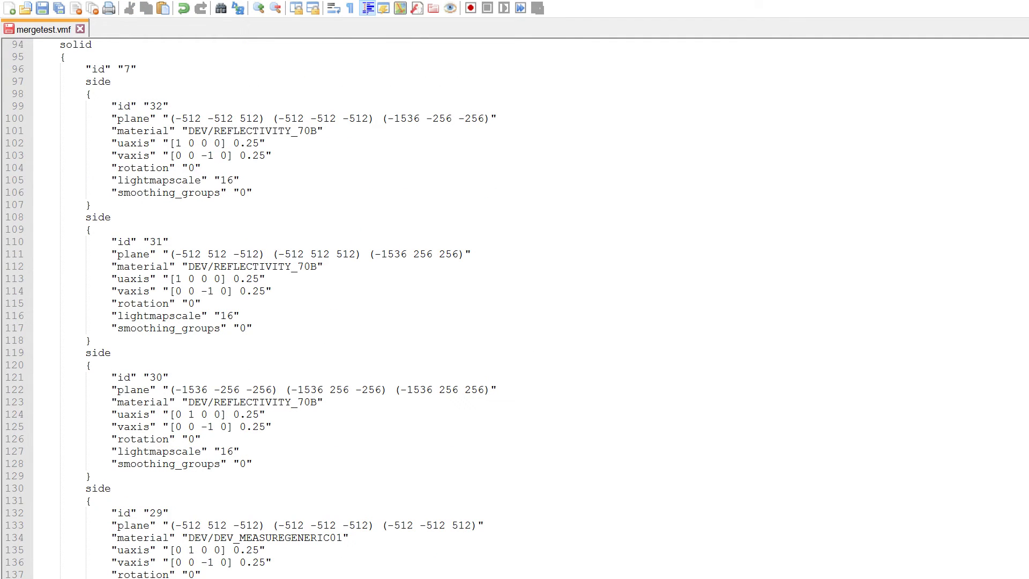
# - Delete the side 29 block and place the caret after the first solid's last side
pyautogui.moveTo(209, 575)
pyautogui.mouseDown()
pyautogui.moveTo(34, 518)
pyautogui.moveTo(34, 488)
pyautogui.mouseUp()
pyautogui.press('Delete')
pyautogui.scroll(-3, 515, 402)
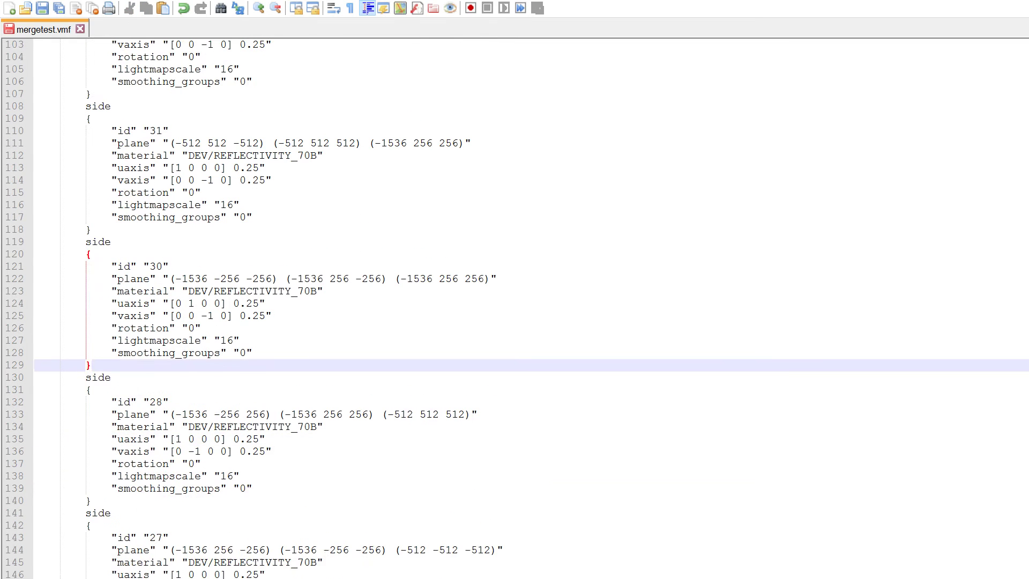
pyautogui.moveTo(266, 563)
pyautogui.mouseDown()
pyautogui.moveTo(86, 217)
pyautogui.moveTo(85, 232)
pyautogui.mouseUp()
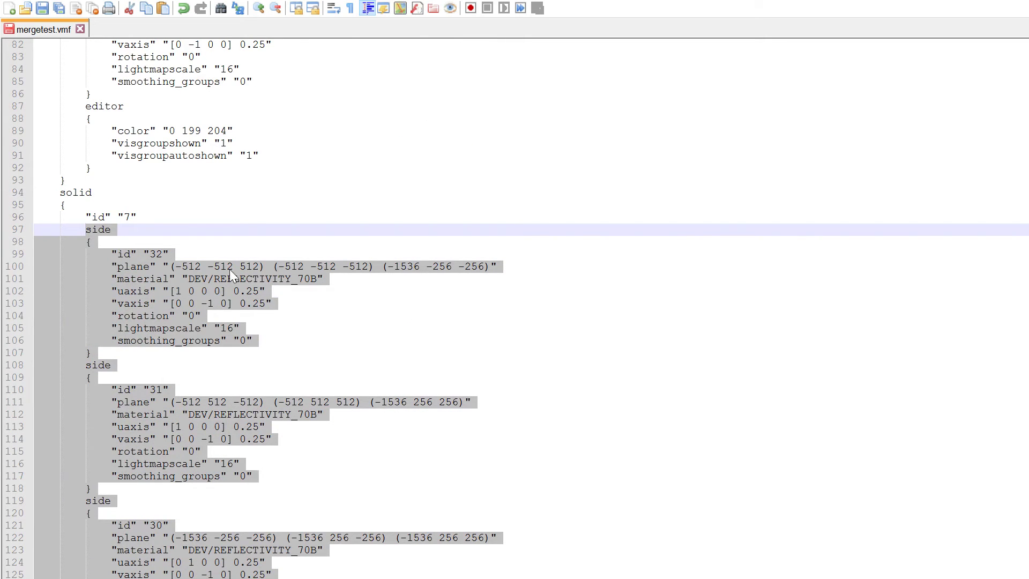
pyautogui.scroll(11, 271, 247)
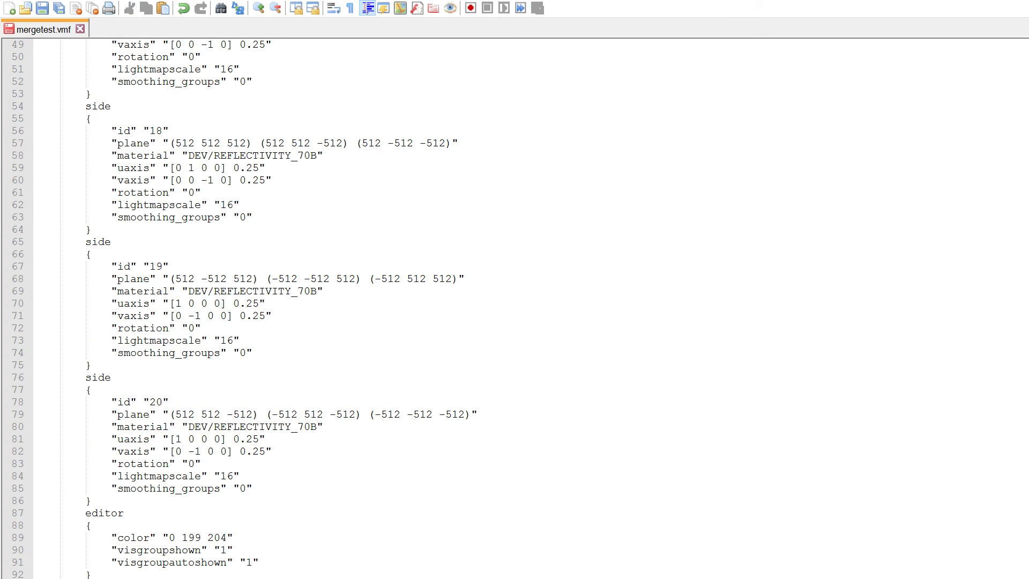
pyautogui.click(184, 501)
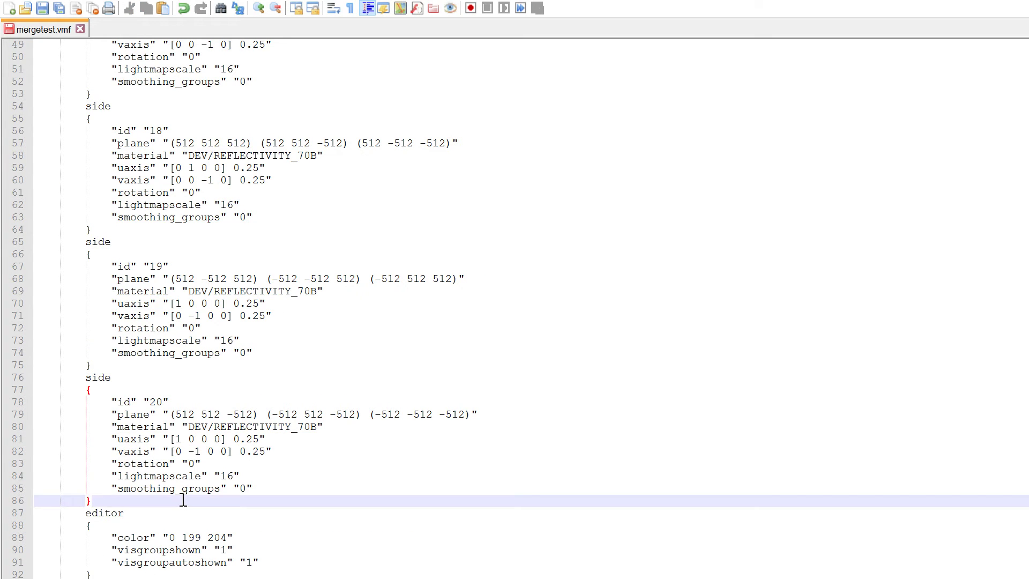
pyautogui.scroll(-14, 183, 502)
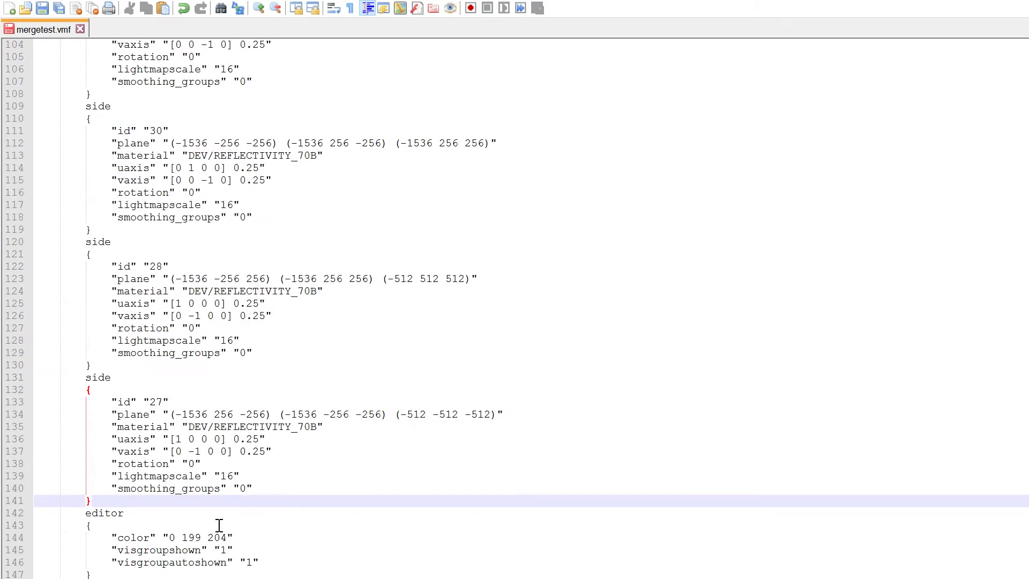
pyautogui.scroll(4, 204, 528)
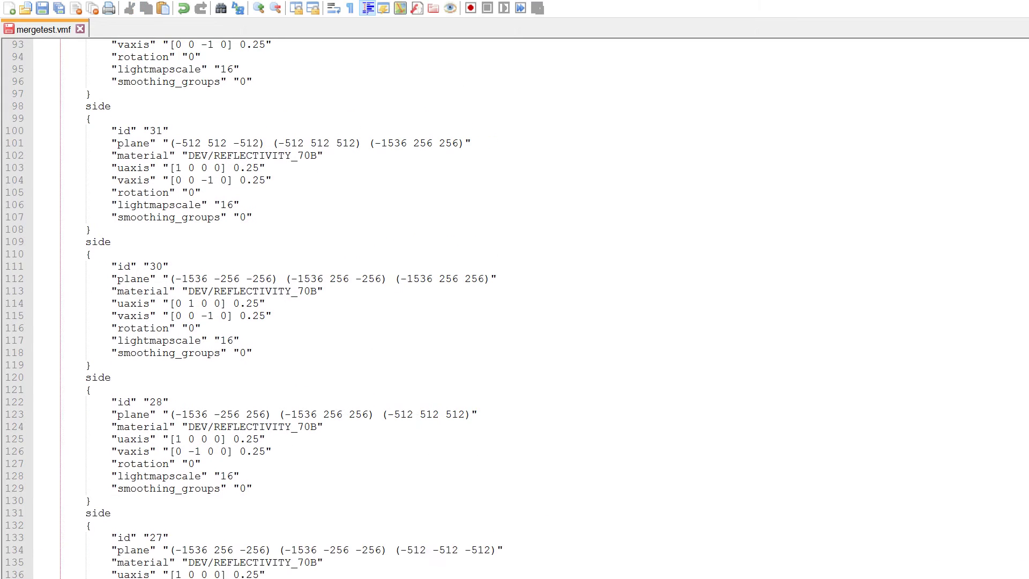
pyautogui.scroll(14, 203, 528)
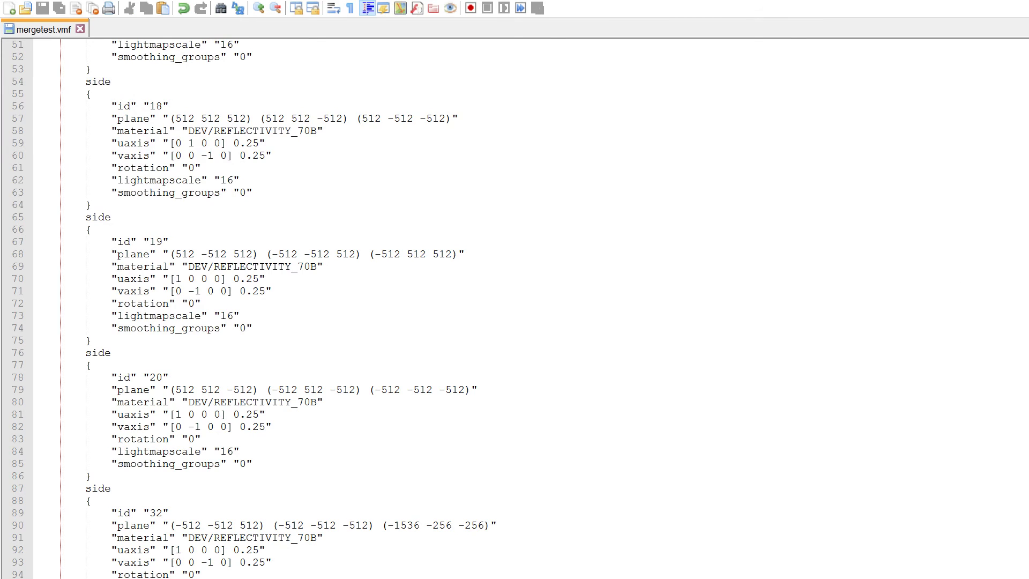
# - Back in Hammer, deselect the six-faced solid and close the current map
pyautogui.hotkey('alt', 'Tab')
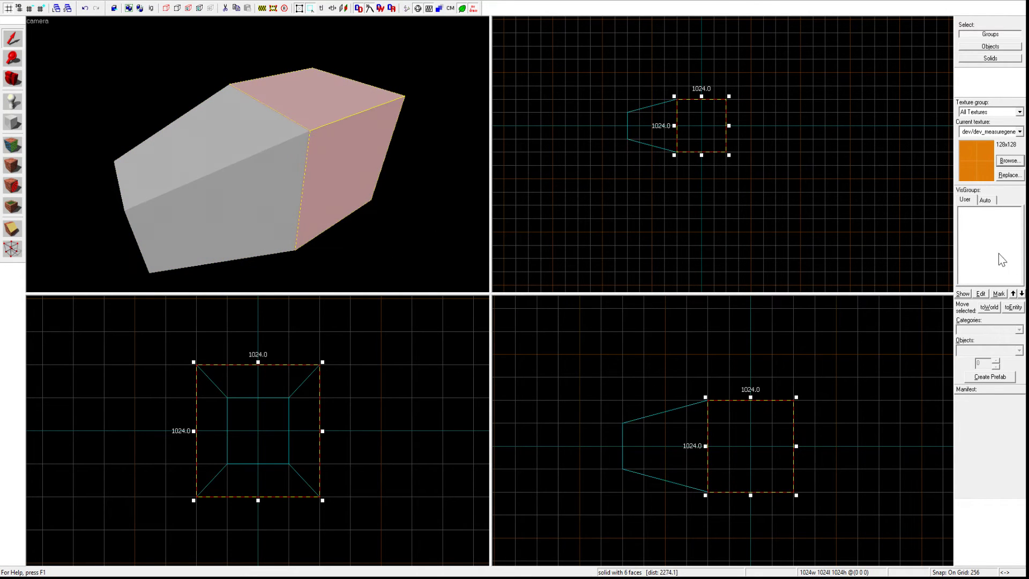
pyautogui.press('Escape')
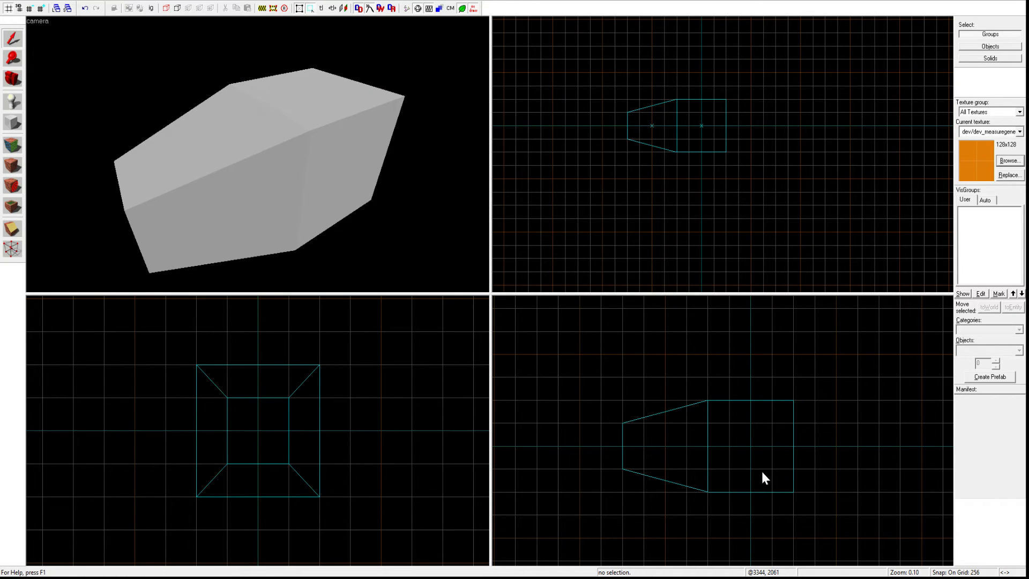
pyautogui.hotkey('ctrl', 'w')
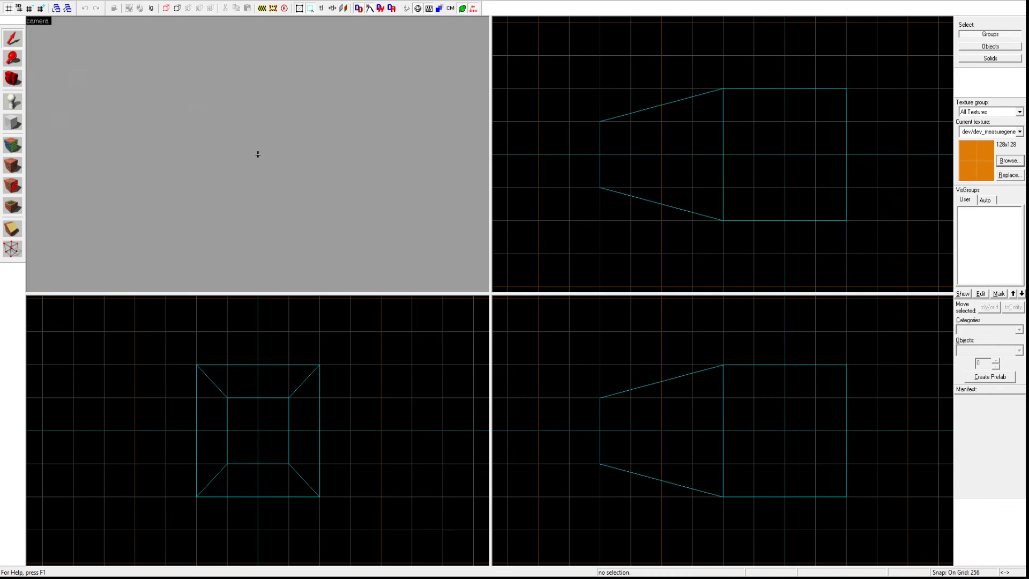
# - Select the reloaded brush and orbit around it to confirm a 10-face solid
pyautogui.moveTo(257, 153); pyautogui.dragTo(387, 238)
pyautogui.hotkey('ctrl', 'a')
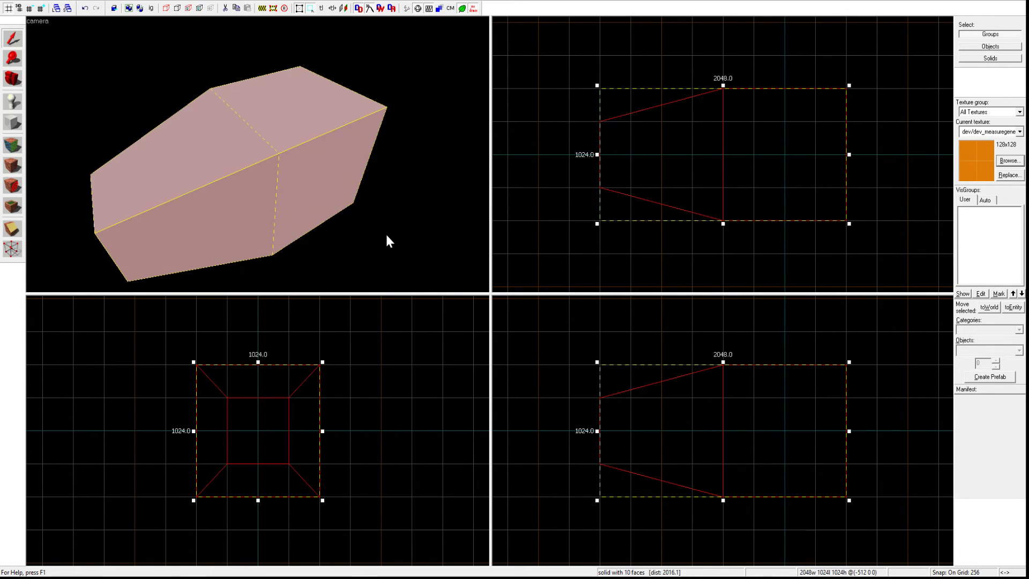
pyautogui.moveTo(476, 235); pyautogui.dragTo(388, 238)
pyautogui.press('Escape')
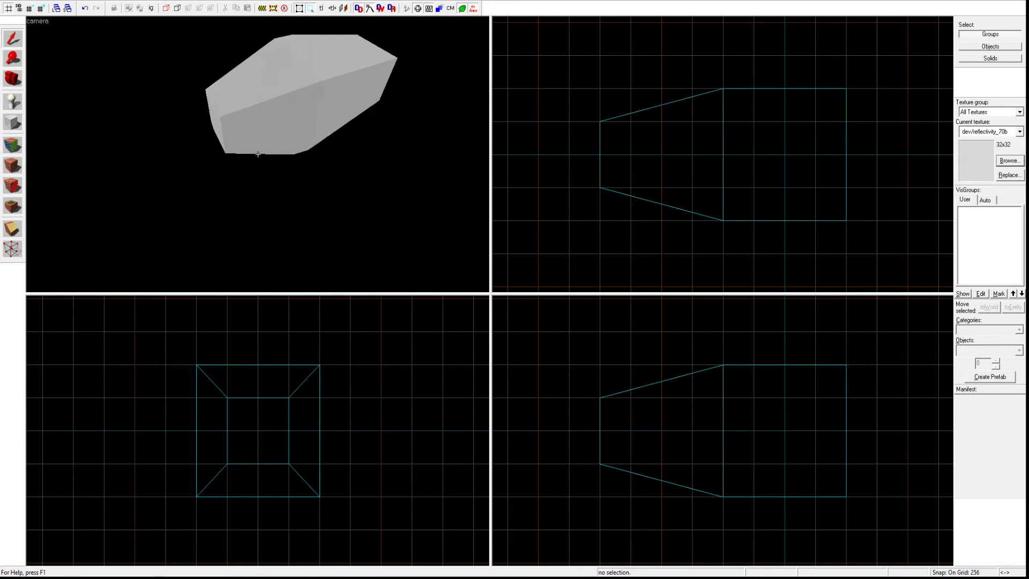
pyautogui.press('z')
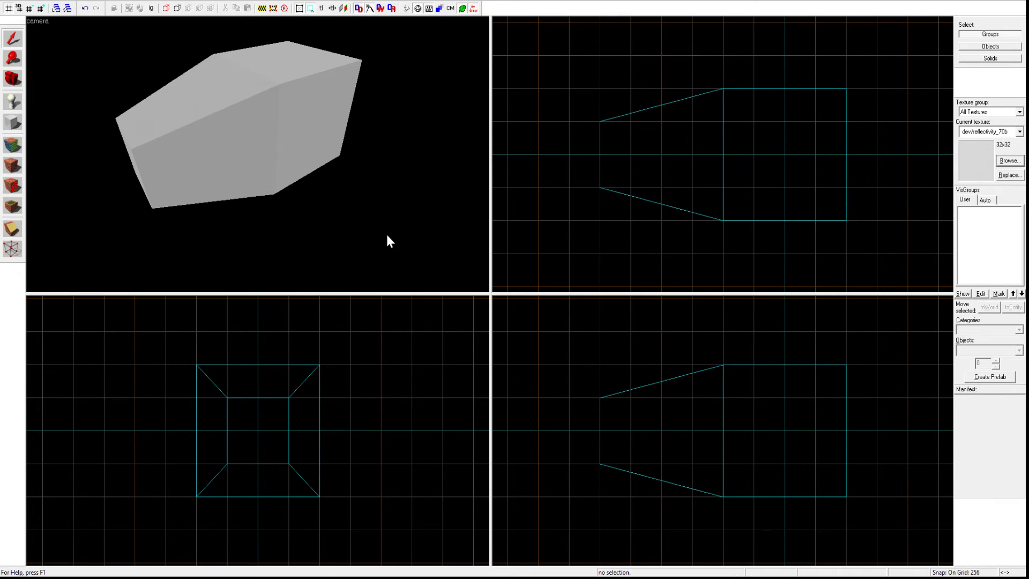
# - Select the merged brush and switch to the Block tool
pyautogui.click(241, 145)
pyautogui.hotkey('shift', 'b')
pyautogui.scroll(-2, 612, 49)
pyautogui.scroll(-1, 611, 49)
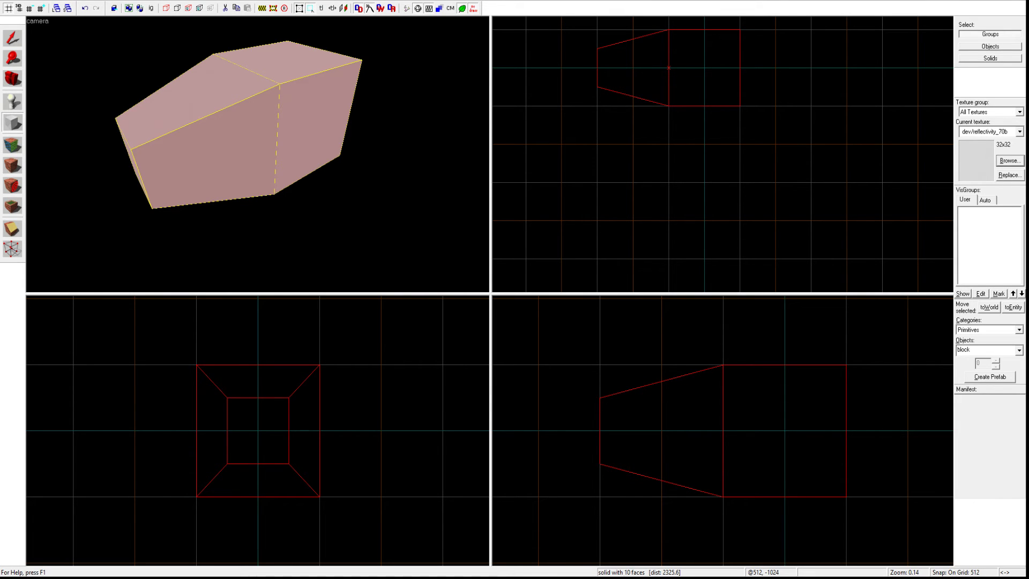
pyautogui.scroll(-1, 683, 97)
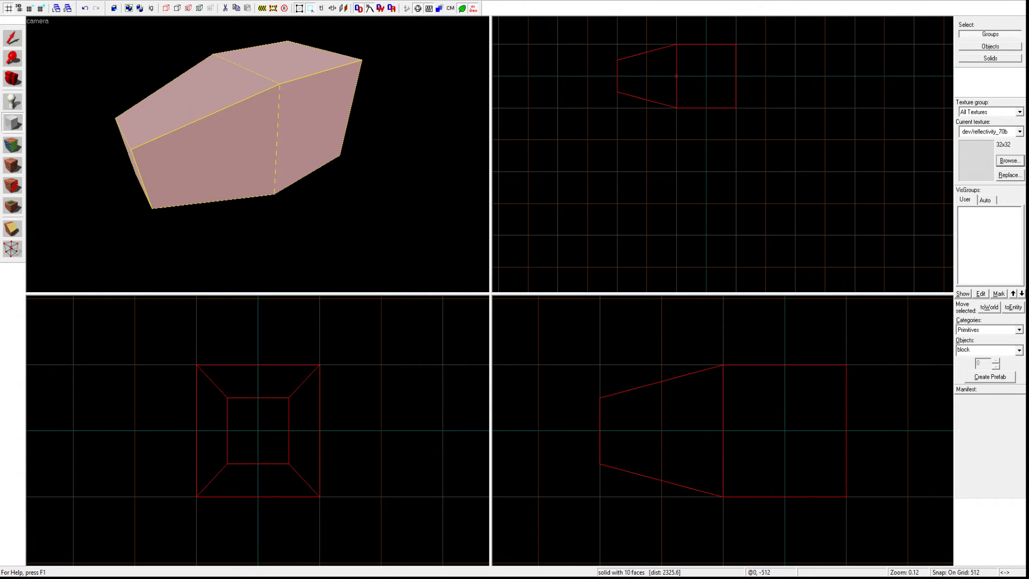
pyautogui.scroll(1, 683, 96)
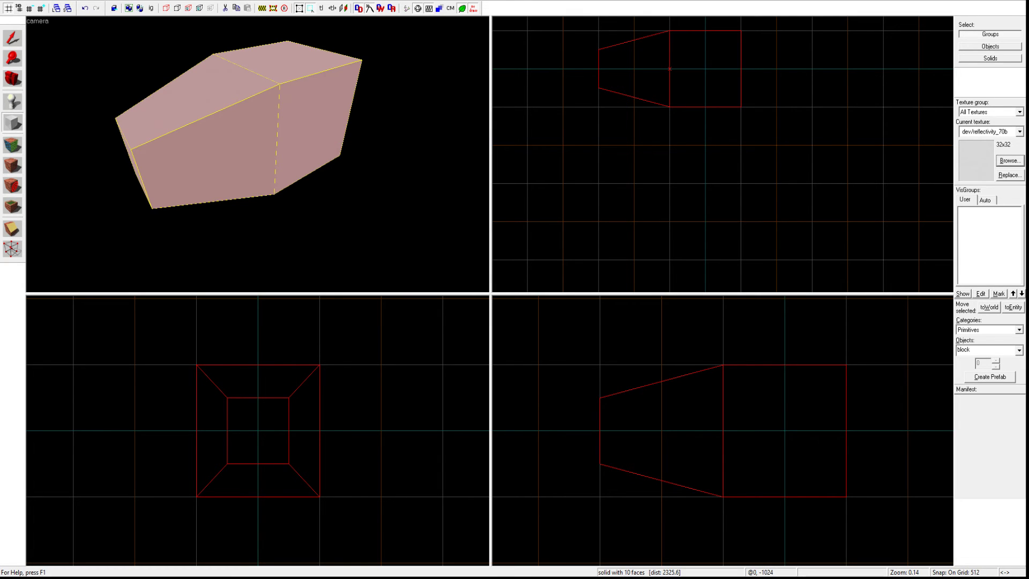
# - Draw a new block below the merged solid and create it as a brush
pyautogui.moveTo(599, 145); pyautogui.dragTo(740, 221)
pyautogui.press('Return')
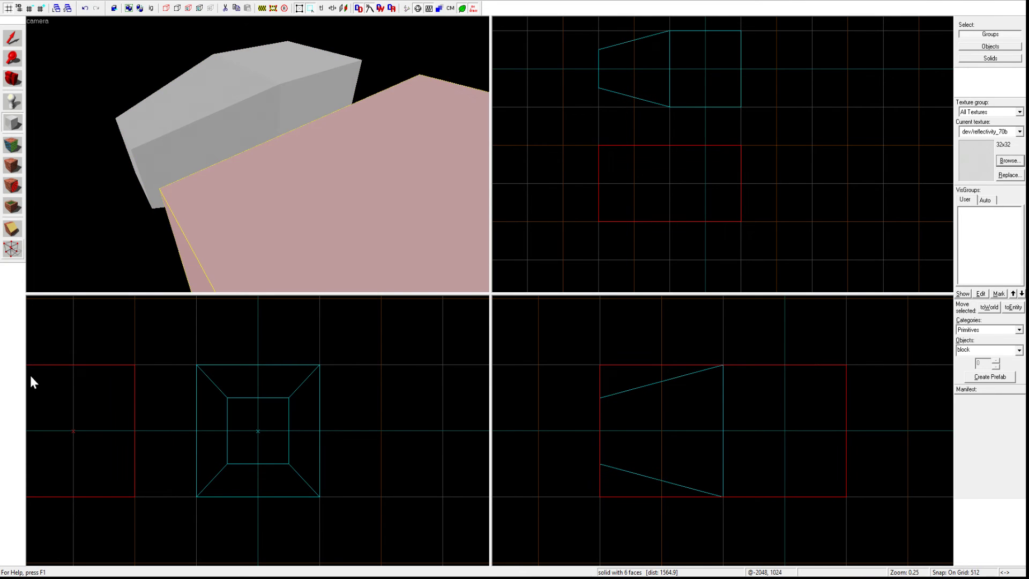
pyautogui.click(12, 248)
pyautogui.moveTo(322, 160); pyautogui.dragTo(255, 153)
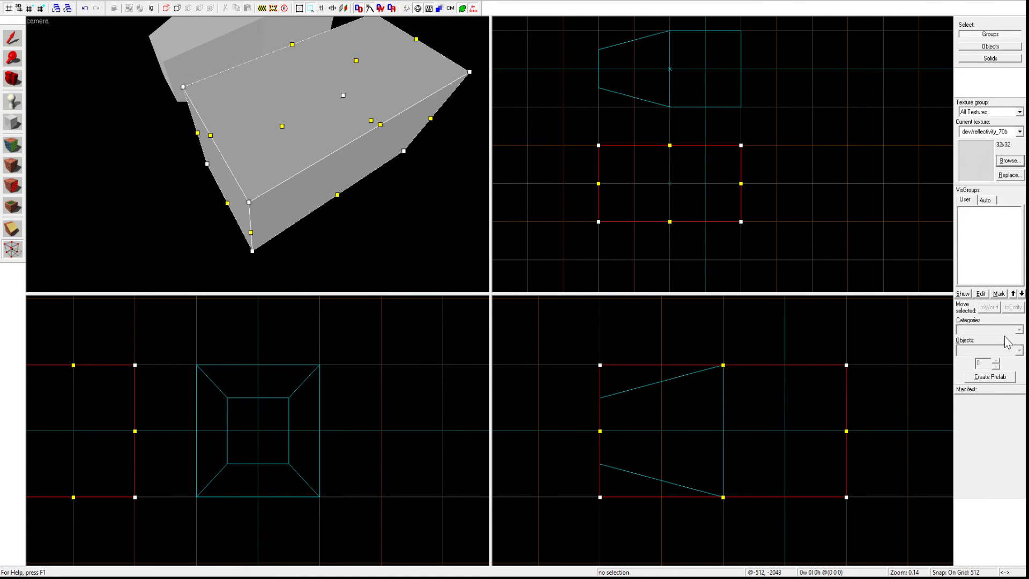
# - Split the new block's edges, pull its end vertices inward to taper it, and select it
pyautogui.hotkey('ctrl', 'f')
pyautogui.moveTo(723, 453); pyautogui.dragTo(750, 563)
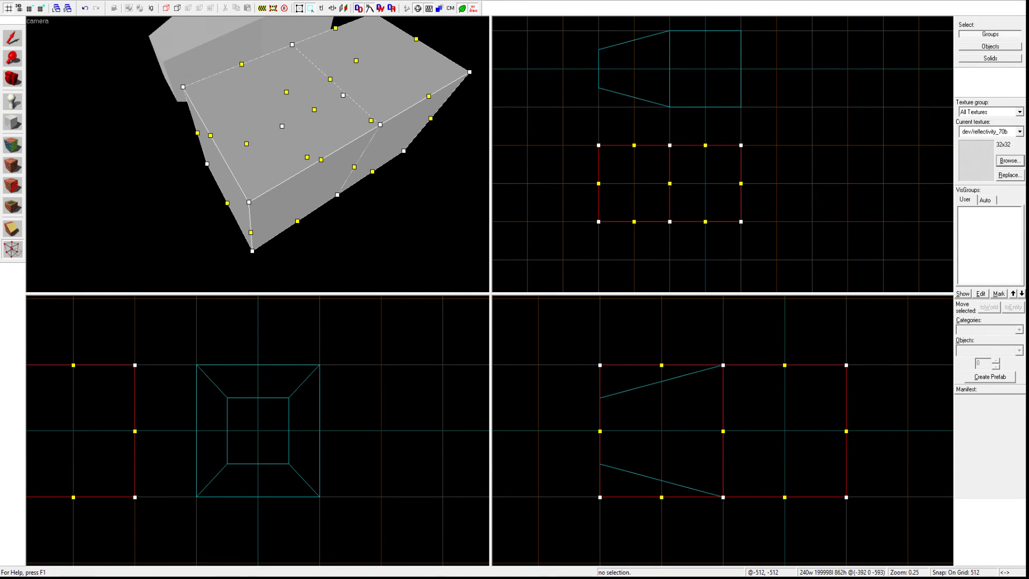
pyautogui.moveTo(531, 321); pyautogui.dragTo(830, 507)
pyautogui.hotkey('shift', 's')
pyautogui.moveTo(397, 183); pyautogui.dragTo(257, 154, button='middle')
pyautogui.click(257, 154)
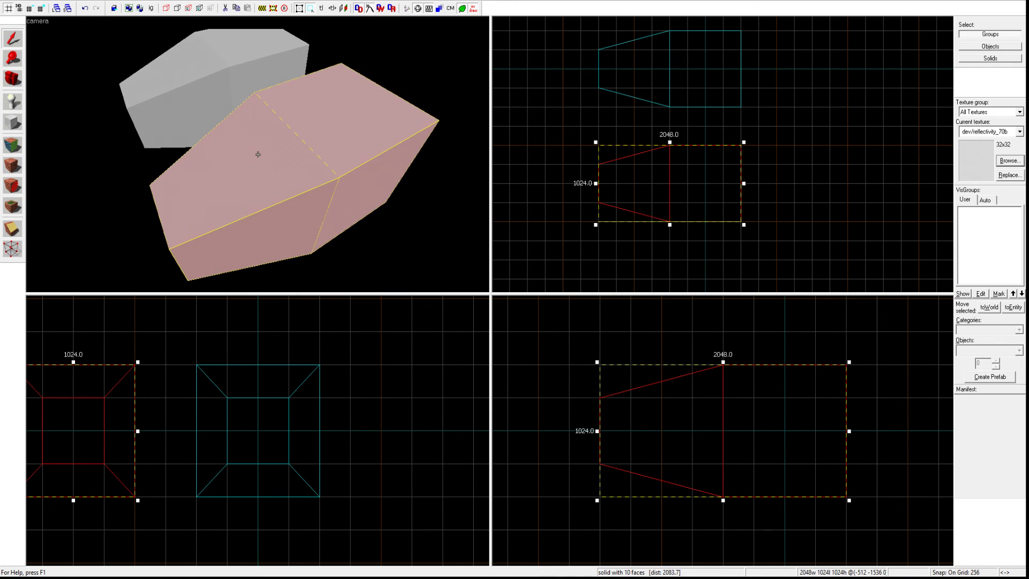
# - Flip the new tapered brush so its taper faces the other way
pyautogui.press('w')
pyautogui.press('z')
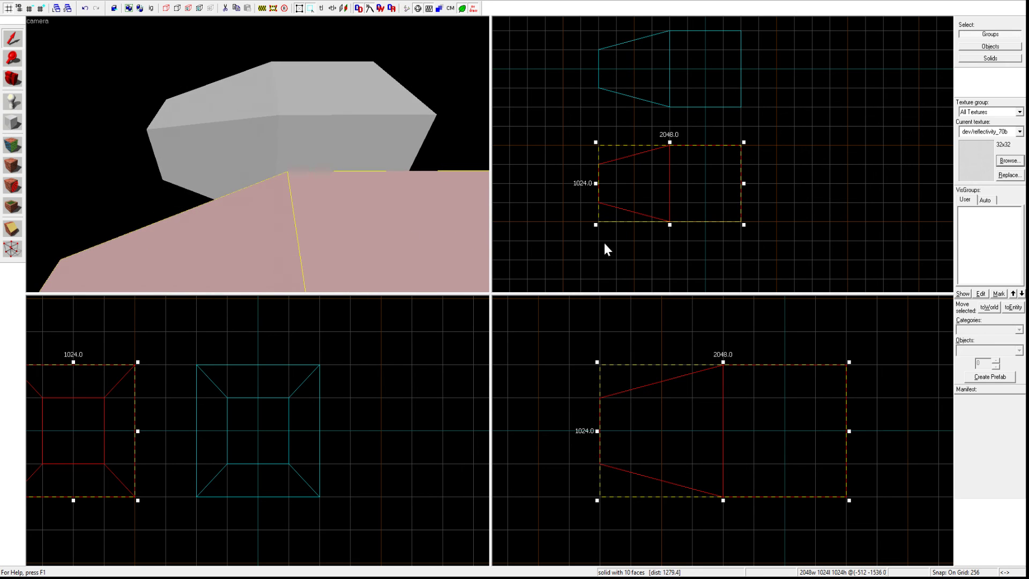
pyautogui.hotkey('ctrl', 'l')
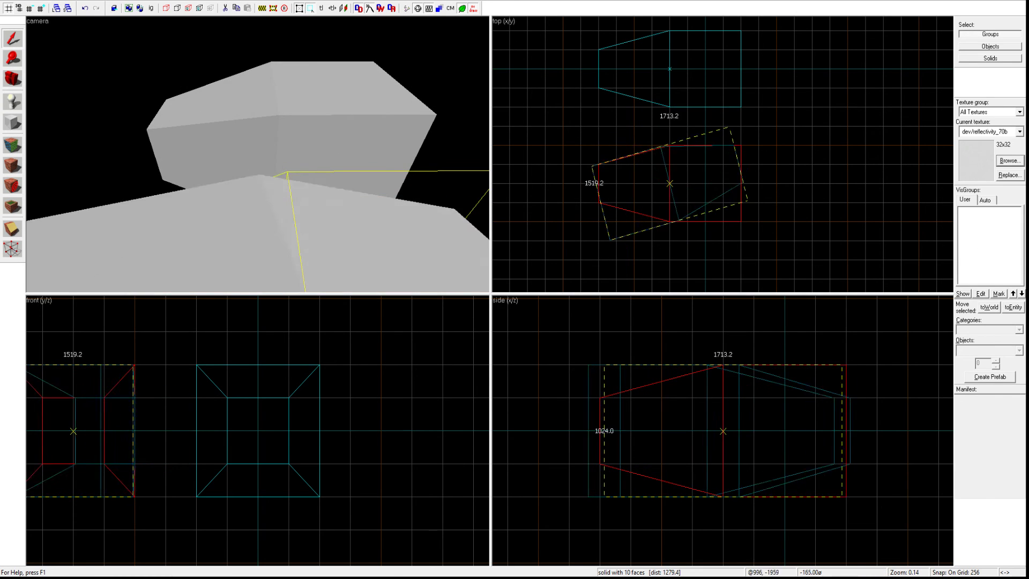
# - Move the flipped brush to x=1536, flush against the merged solid, and deselect it
pyautogui.moveTo(668, 183); pyautogui.dragTo(673, 143)
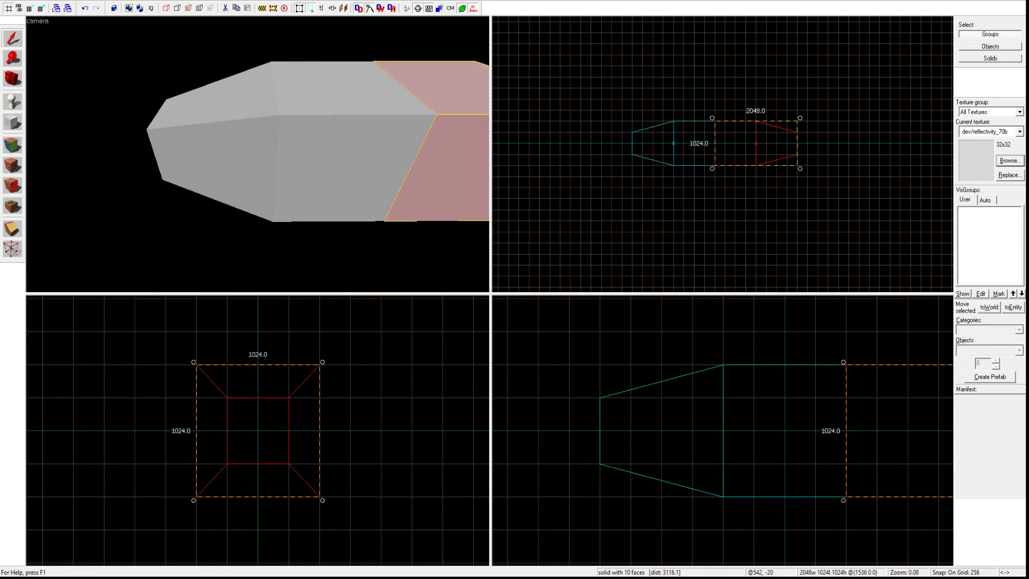
pyautogui.press('z')
pyautogui.press('s')
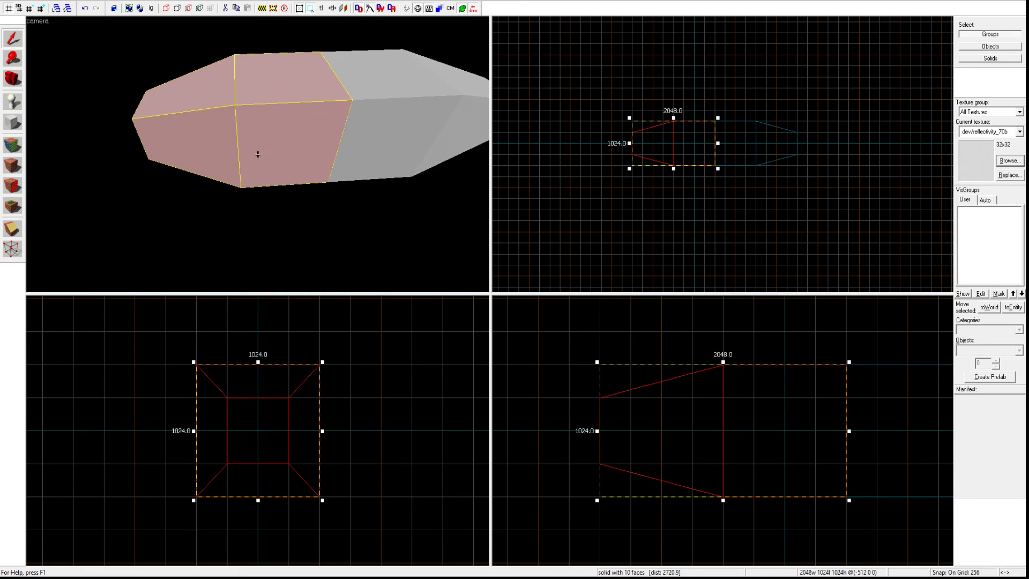
pyautogui.press('s')
pyautogui.press('z')
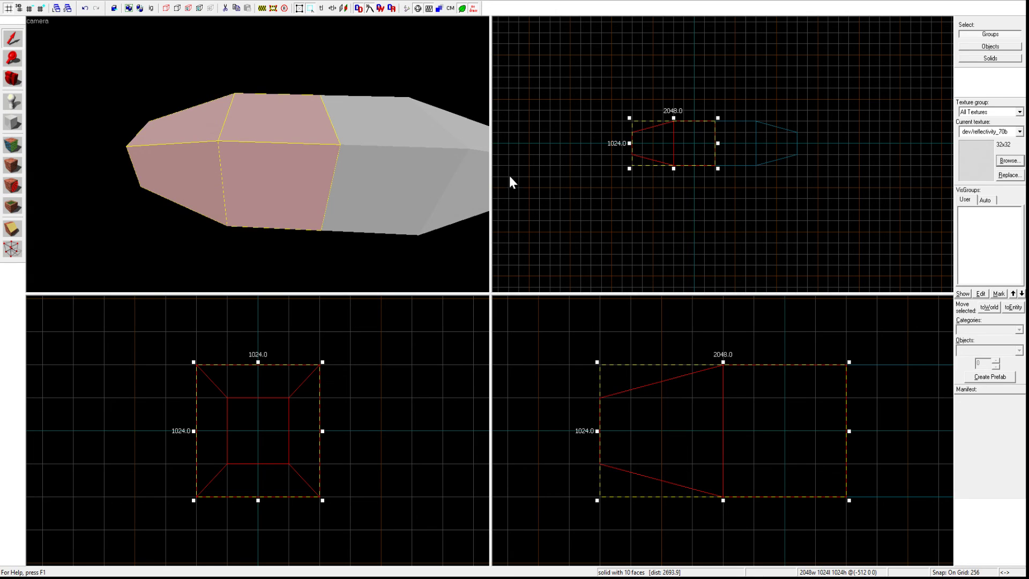
pyautogui.hotkey('ctrl', 'z')
pyautogui.press('z')
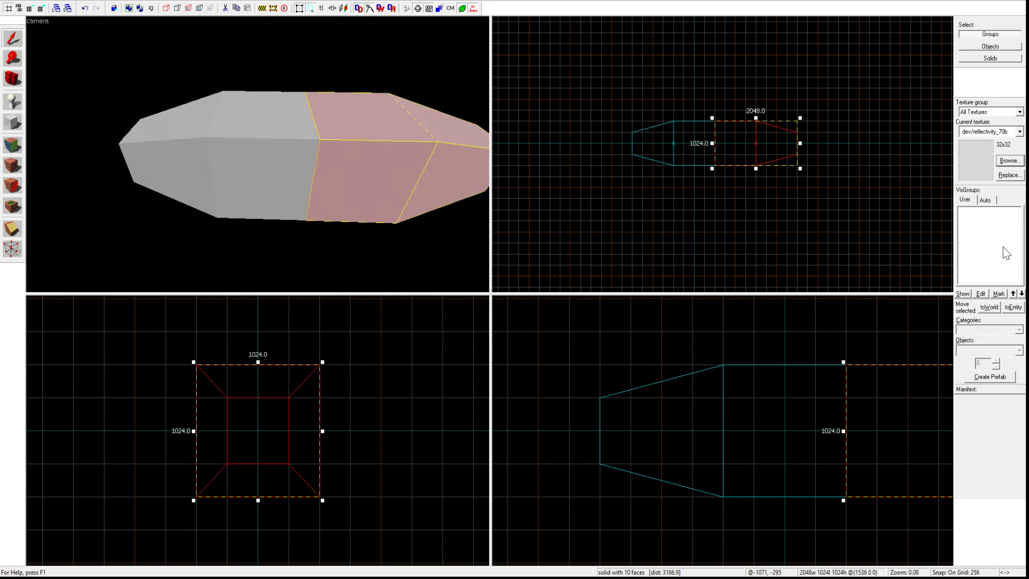
pyautogui.click(514, 128)
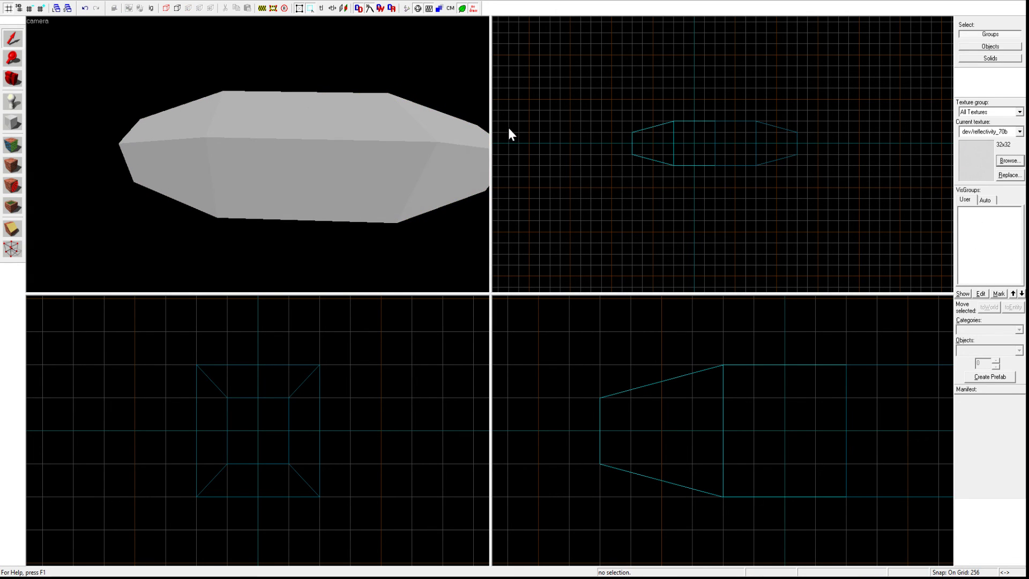